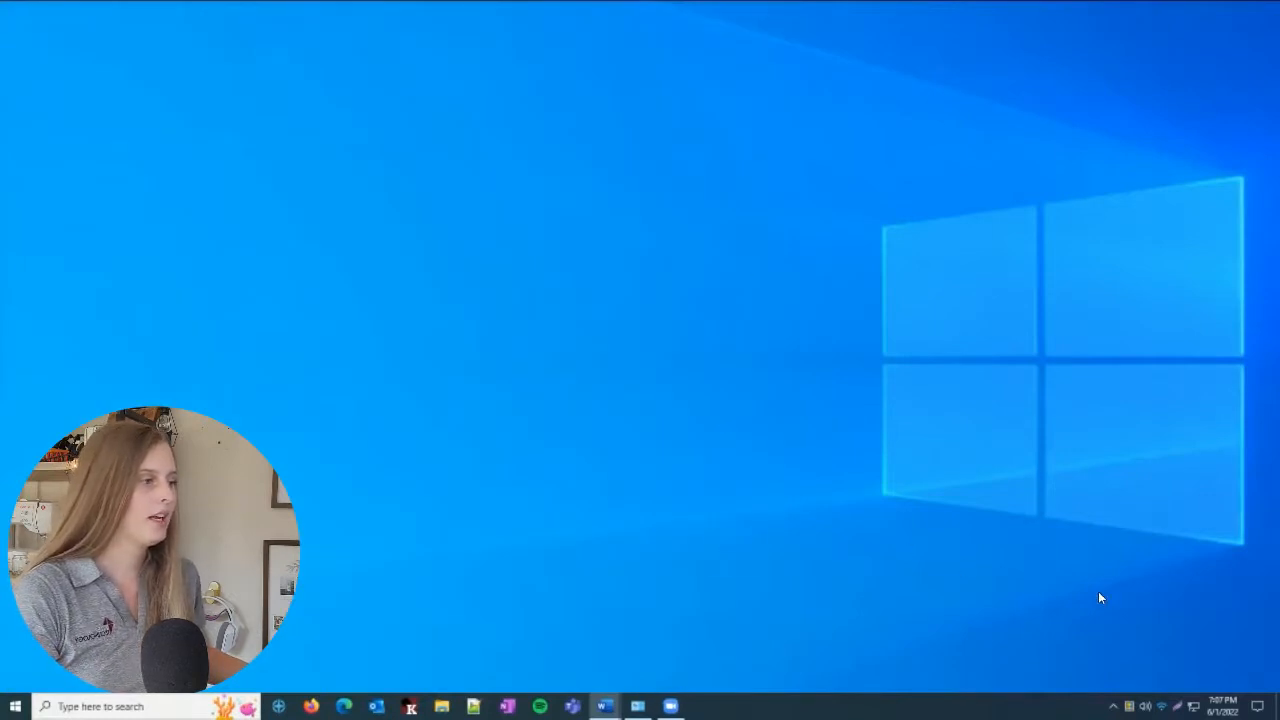
Open the PowerToys settings window from the icon among the hidden tray items
left_click(1113, 706)
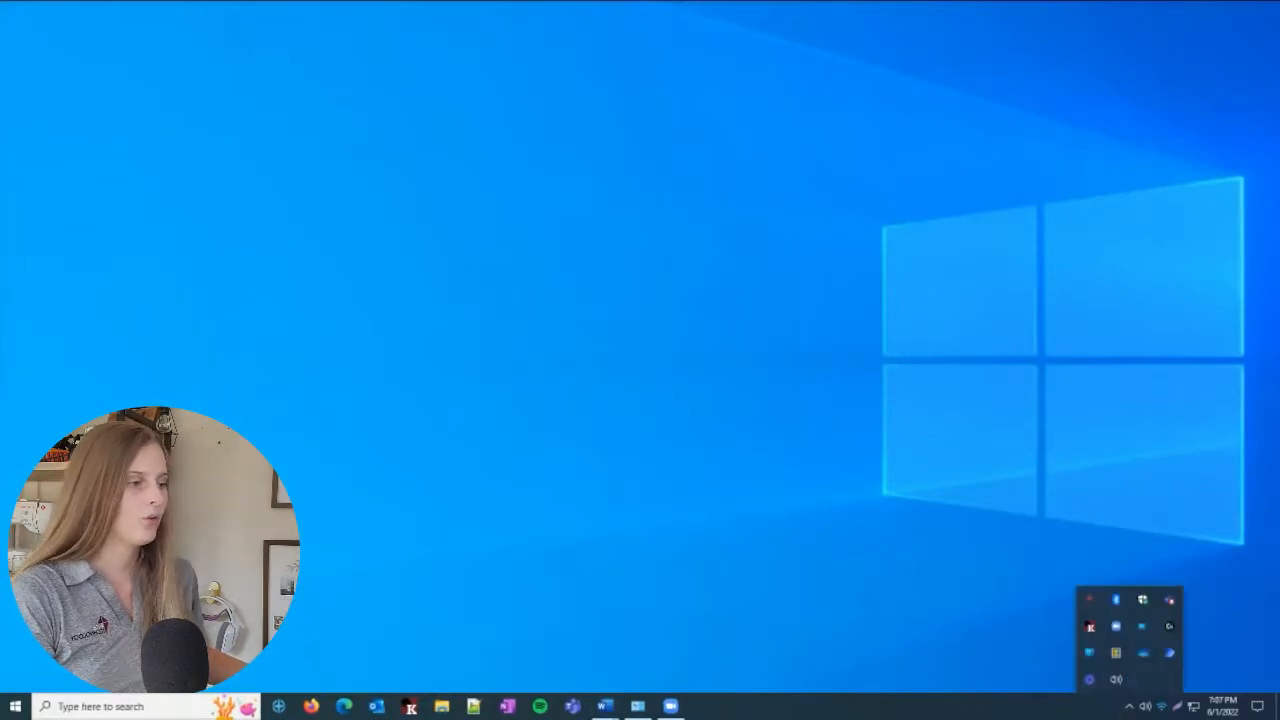
right_click(1114, 658)
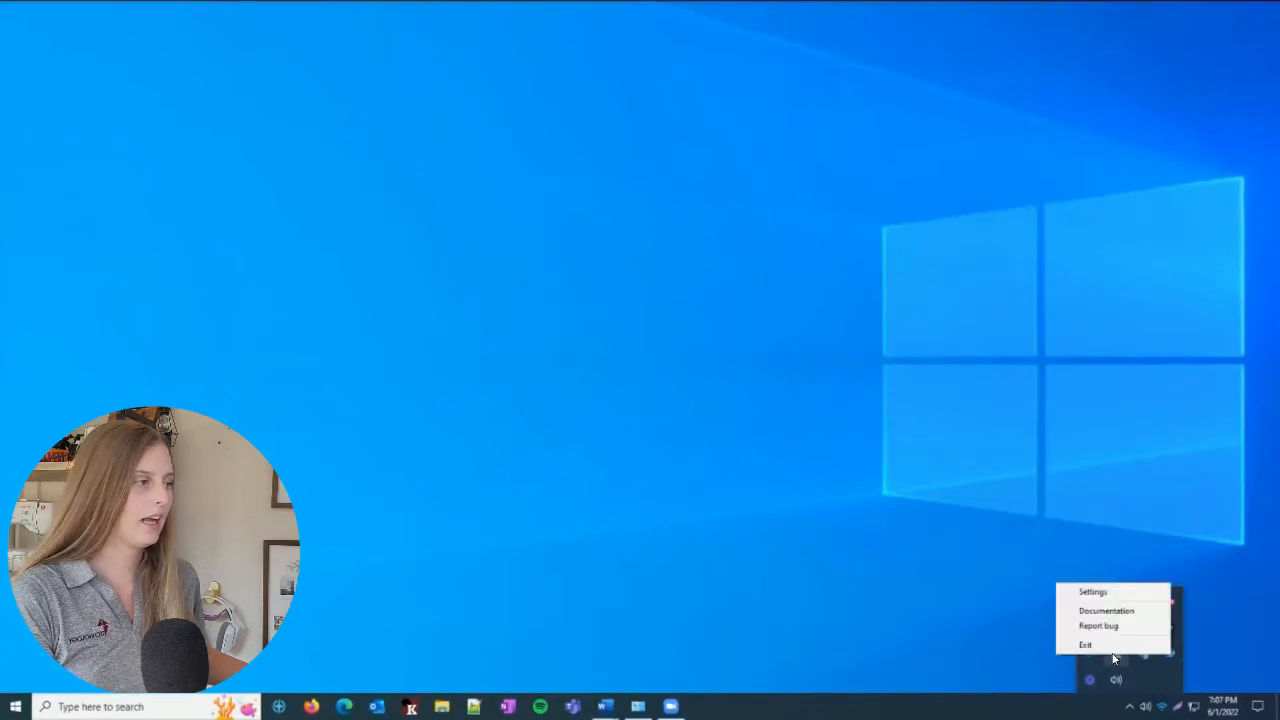
left_click(1114, 591)
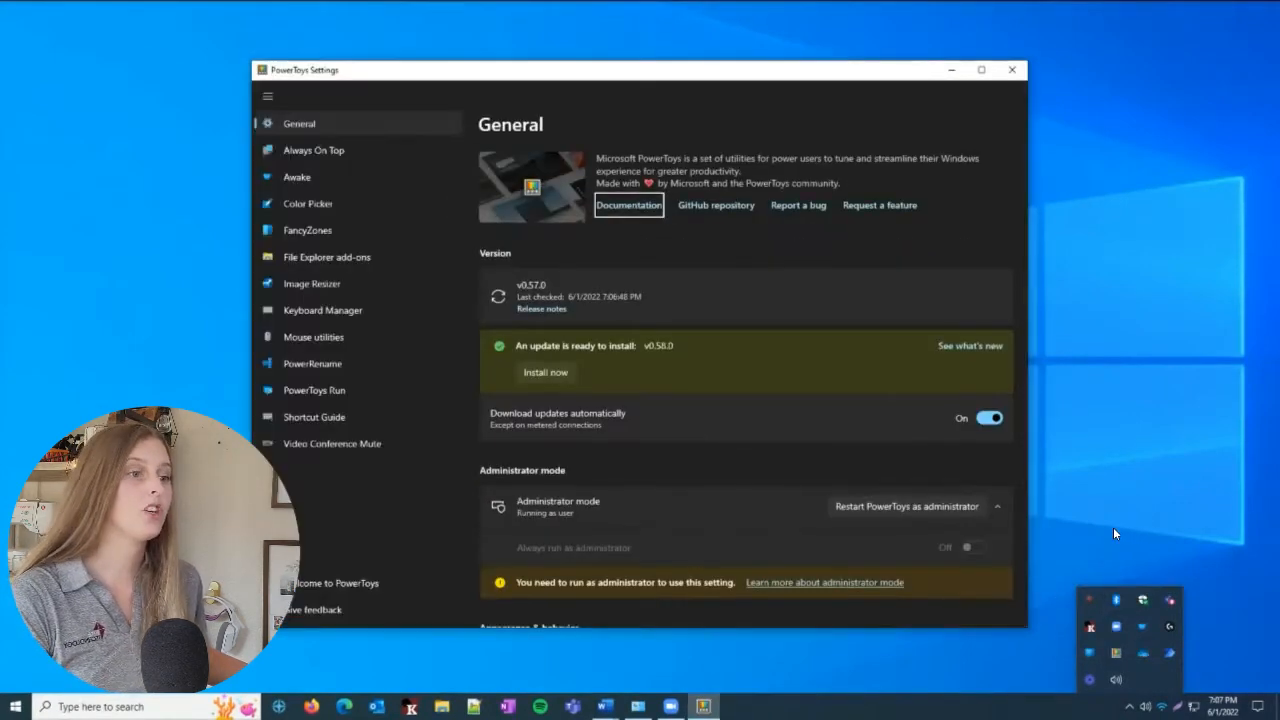
left_click(1114, 527)
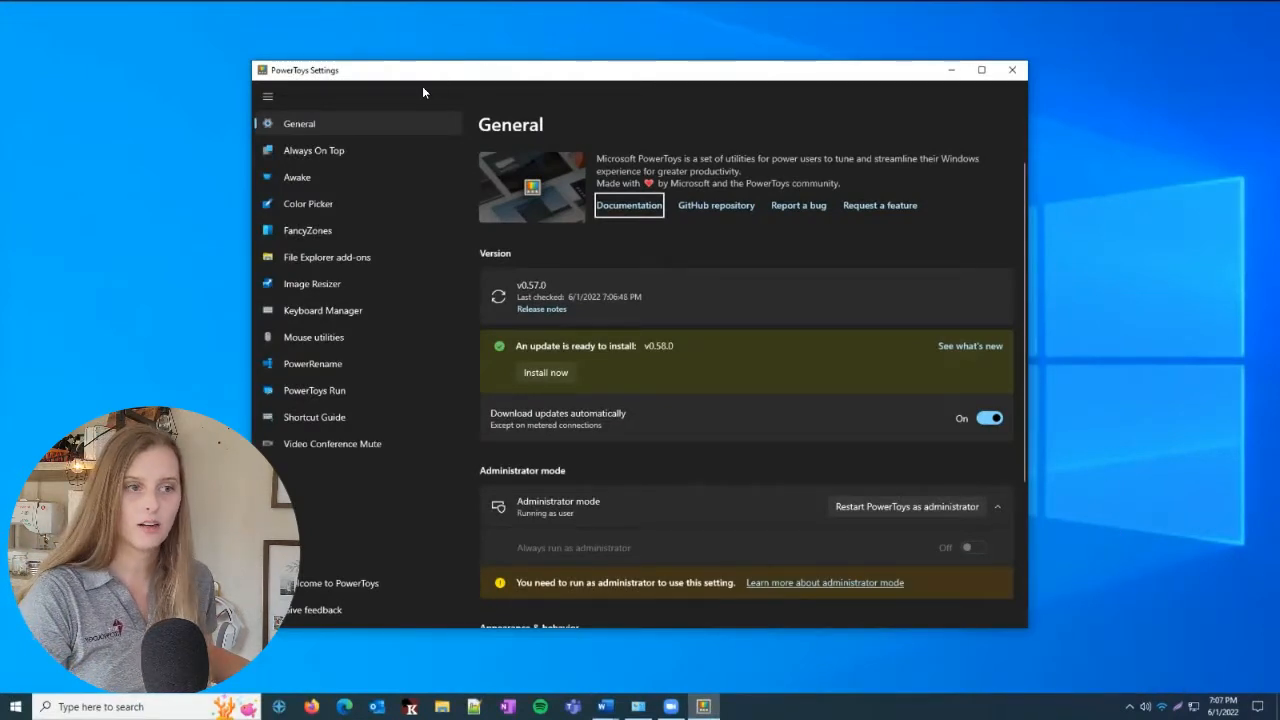
Look through the settings for Always On Top, Awake, Color Picker, FancyZones and File Explorer add-ons
left_click(406, 150)
left_click(989, 272)
left_click(400, 178)
left_click(989, 272)
left_click(400, 204)
left_click(989, 287)
left_click(320, 230)
left_click(989, 270)
left_click(345, 257)
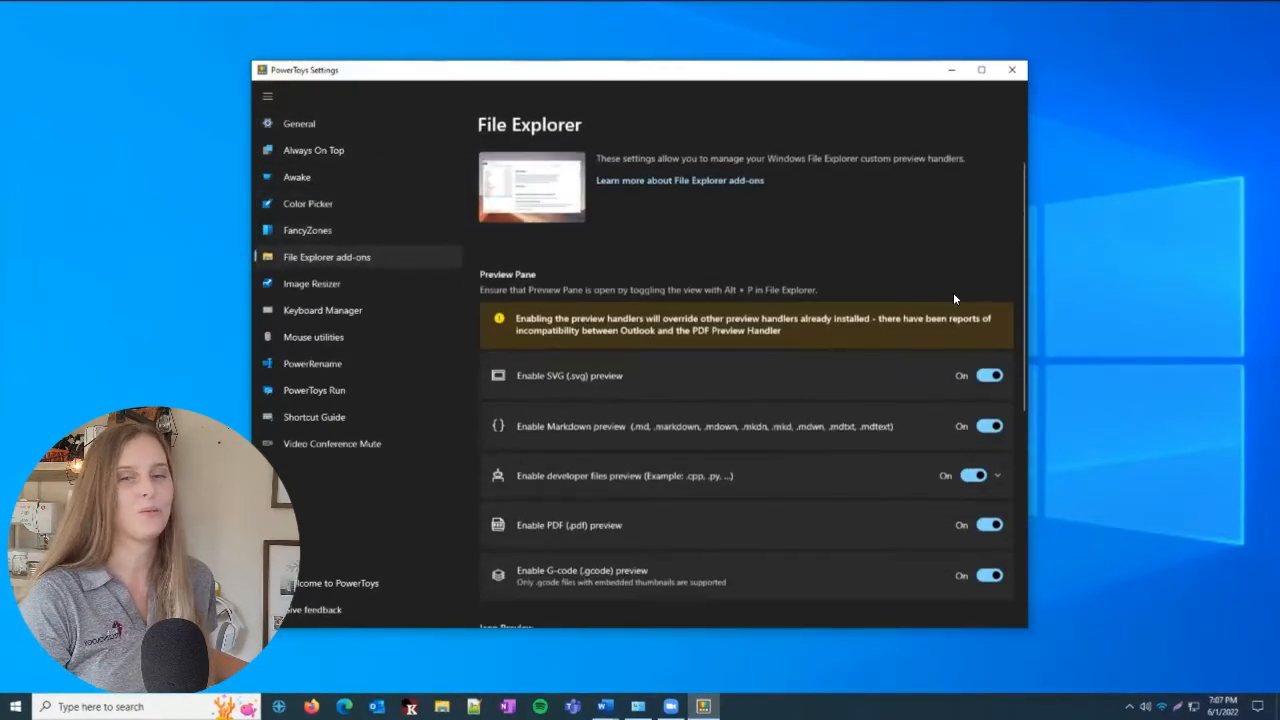
scroll(525, 338, "down", 3)
scroll(525, 338, "up", 3)
Look through the settings for Image Resizer, Keyboard Manager, Mouse utilities, PowerRename, PowerToys Run and Shortcut Guide
left_click(311, 283)
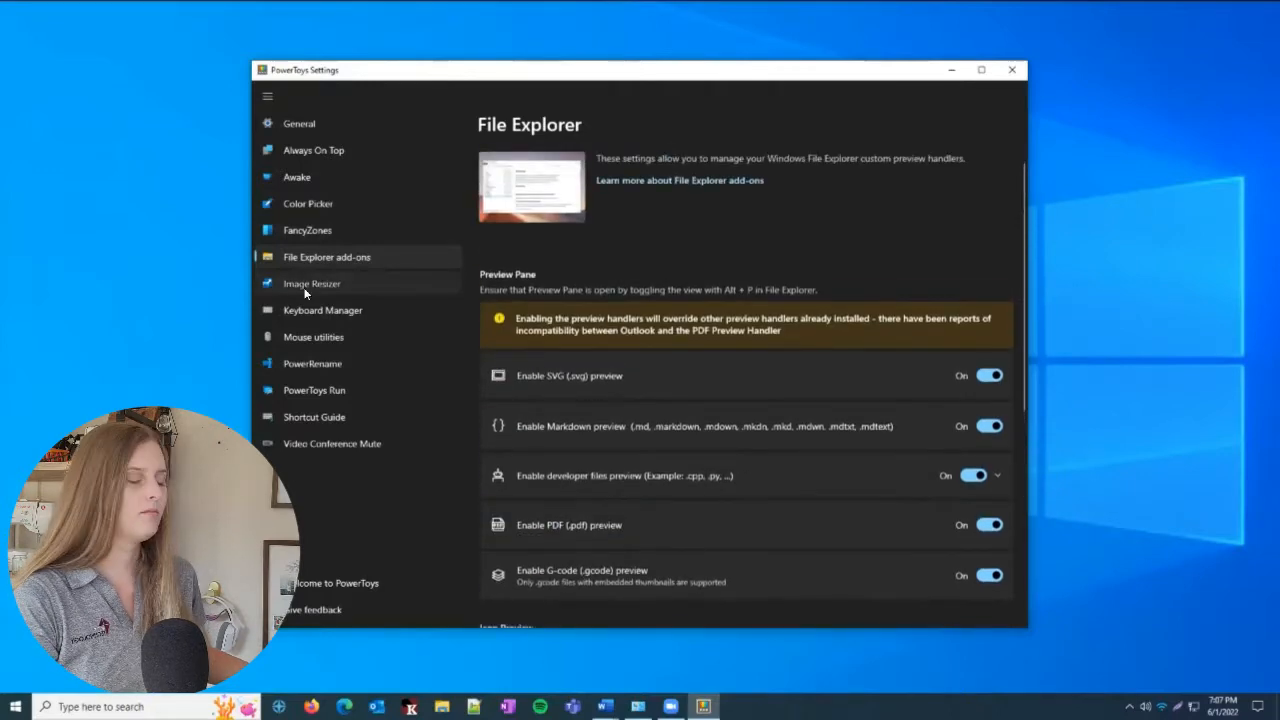
left_click(989, 271)
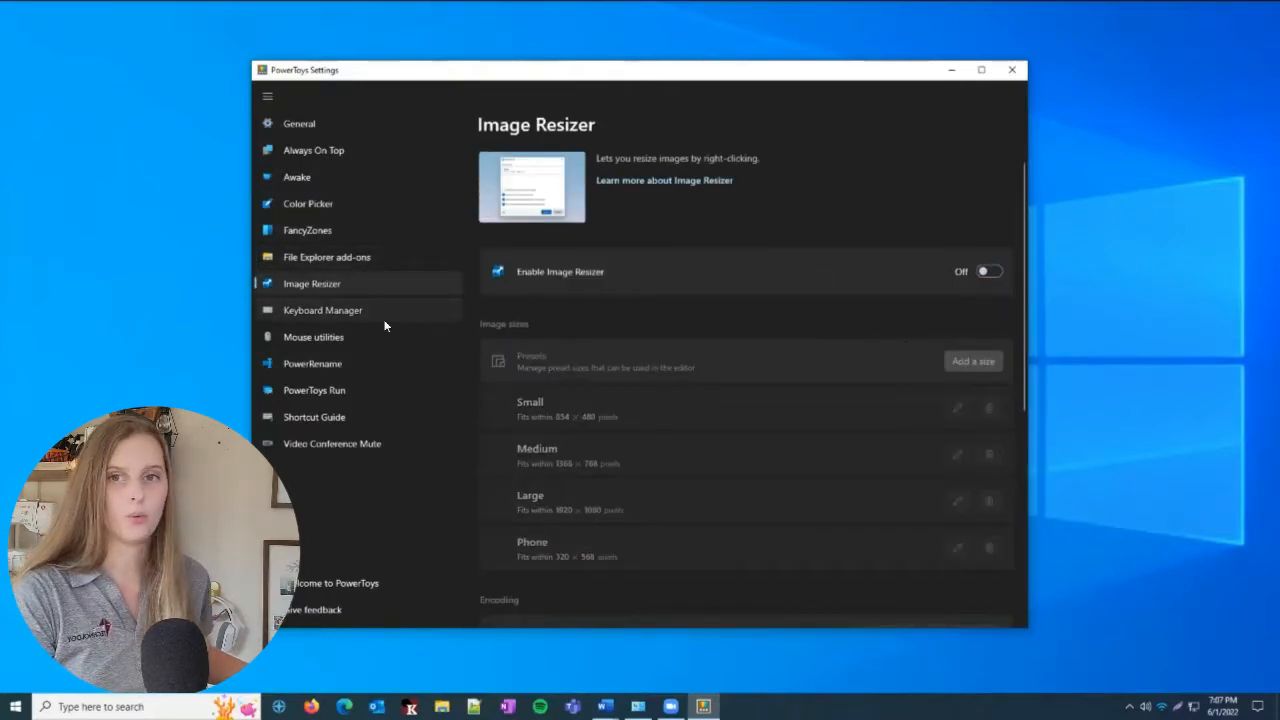
left_click(322, 310)
left_click(341, 337)
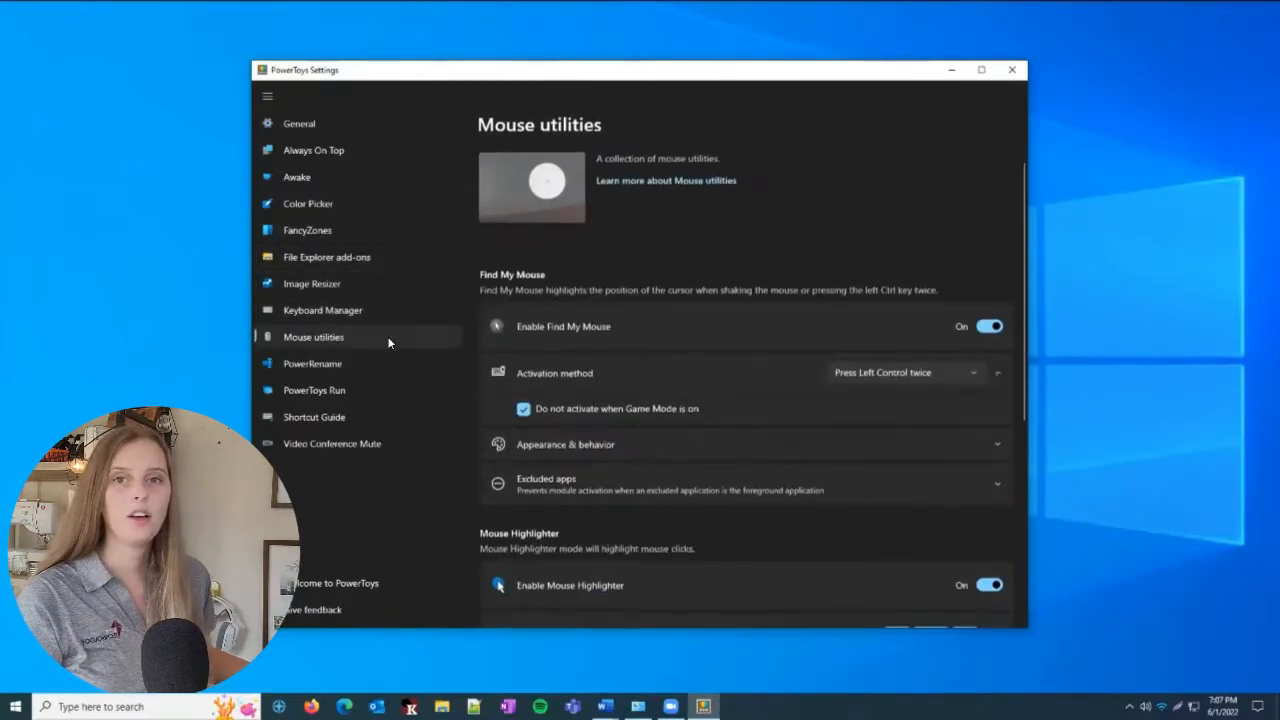
left_click(989, 327)
left_click(312, 363)
left_click(989, 271)
left_click(314, 390)
left_click(989, 271)
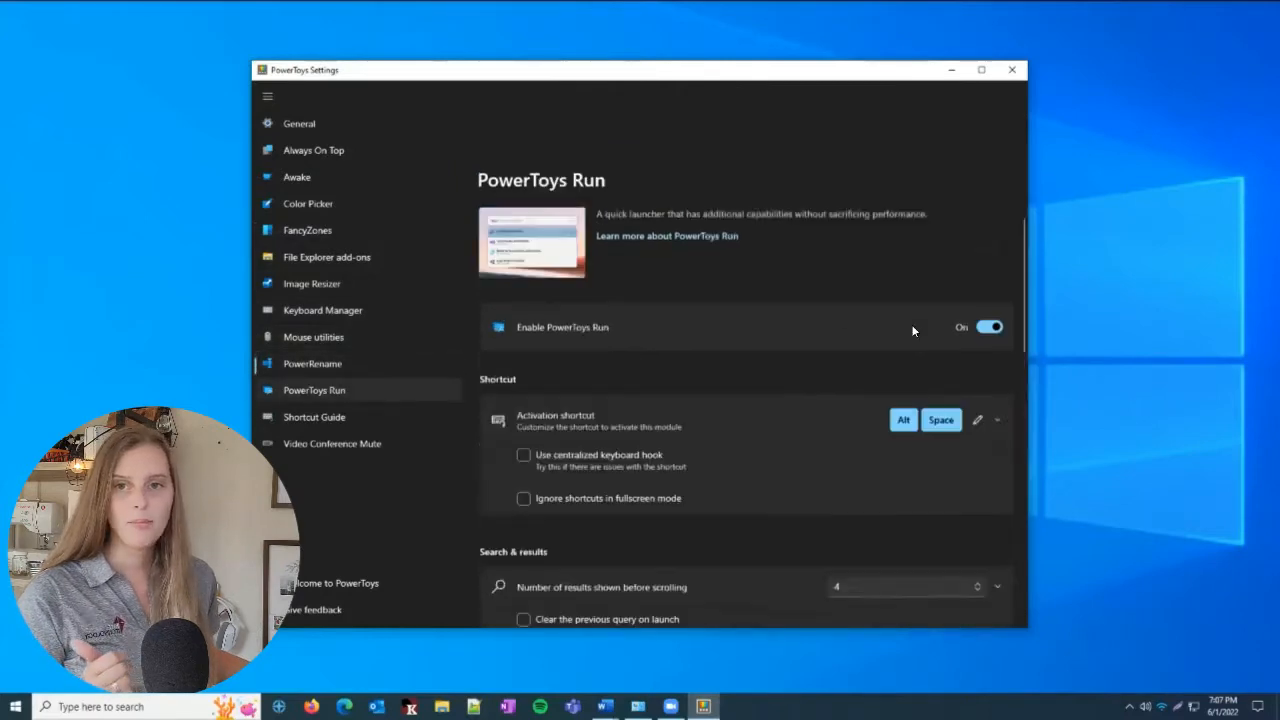
left_click(314, 417)
left_click(989, 271)
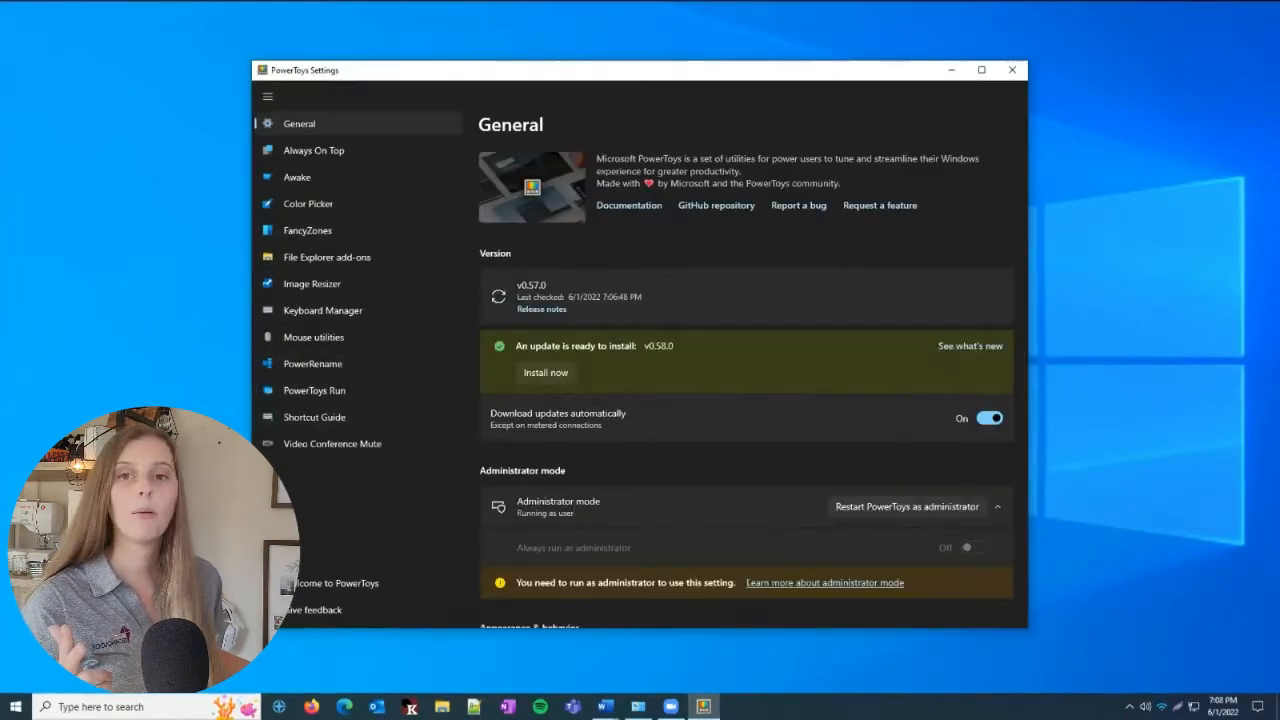
Enable Always On Top and test it by pinning and unpinning the PowerToys Settings window
left_click(354, 151)
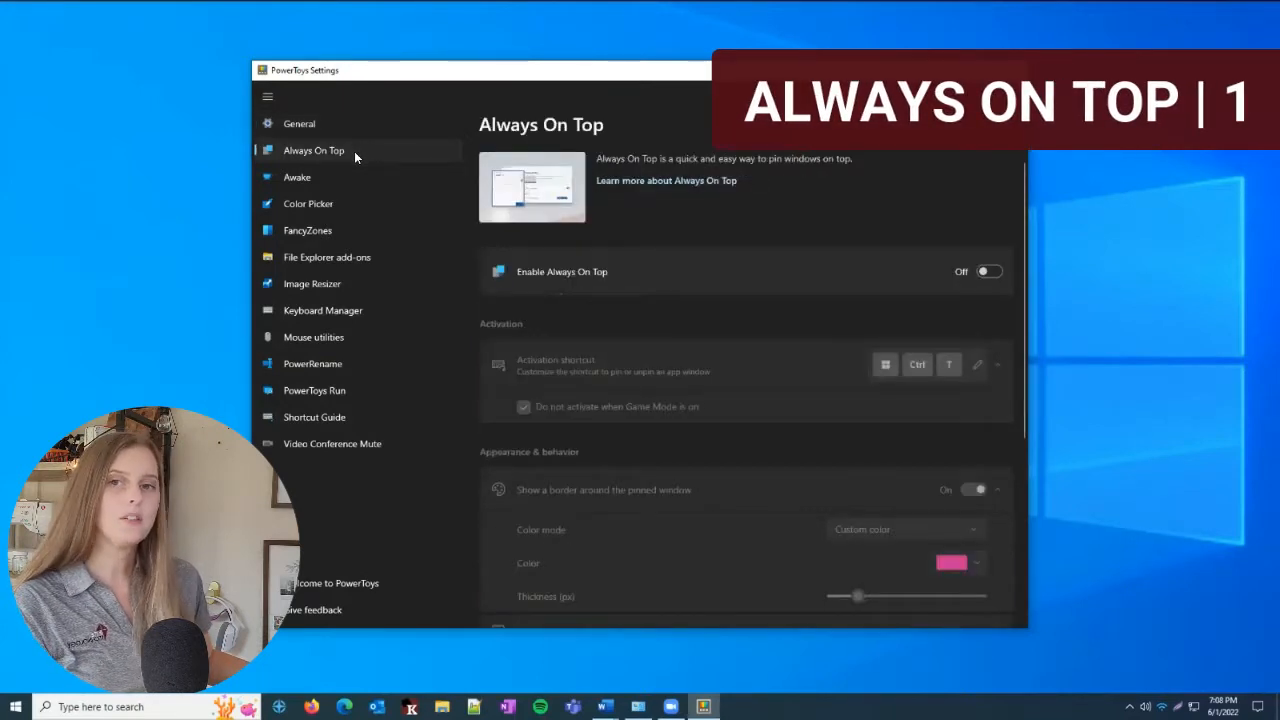
left_click(987, 273)
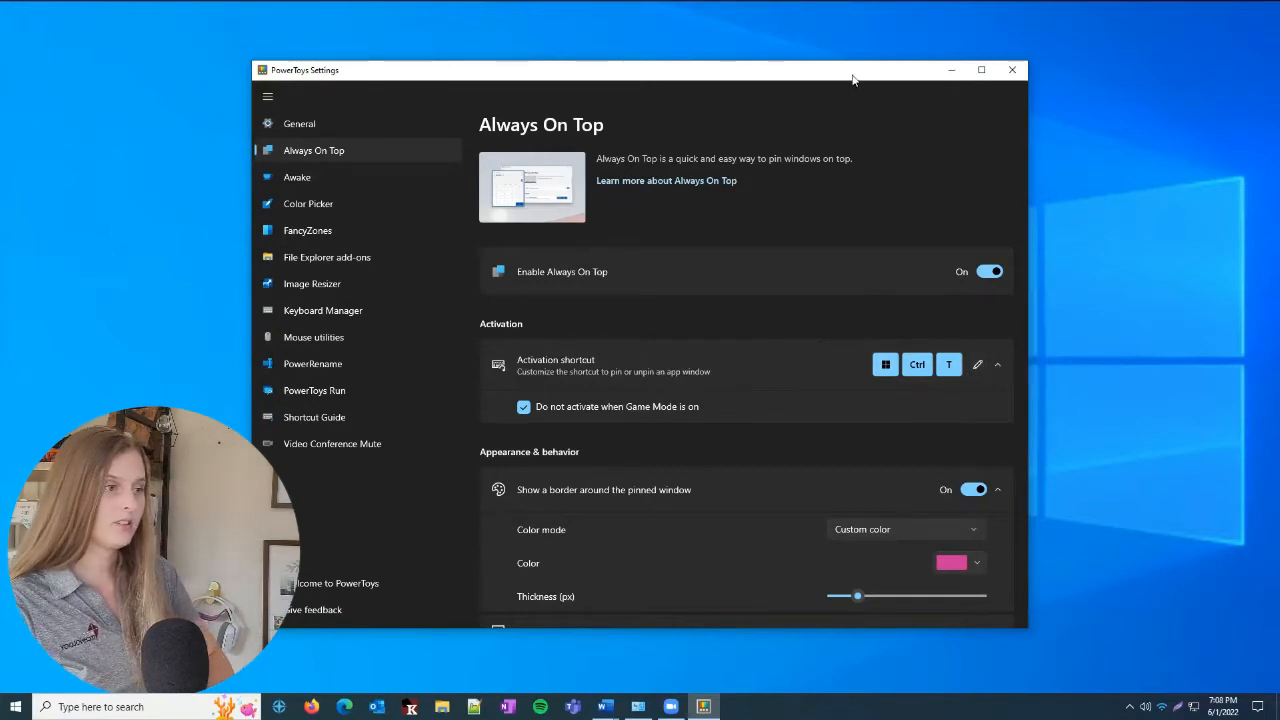
key("super+ctrl+t")
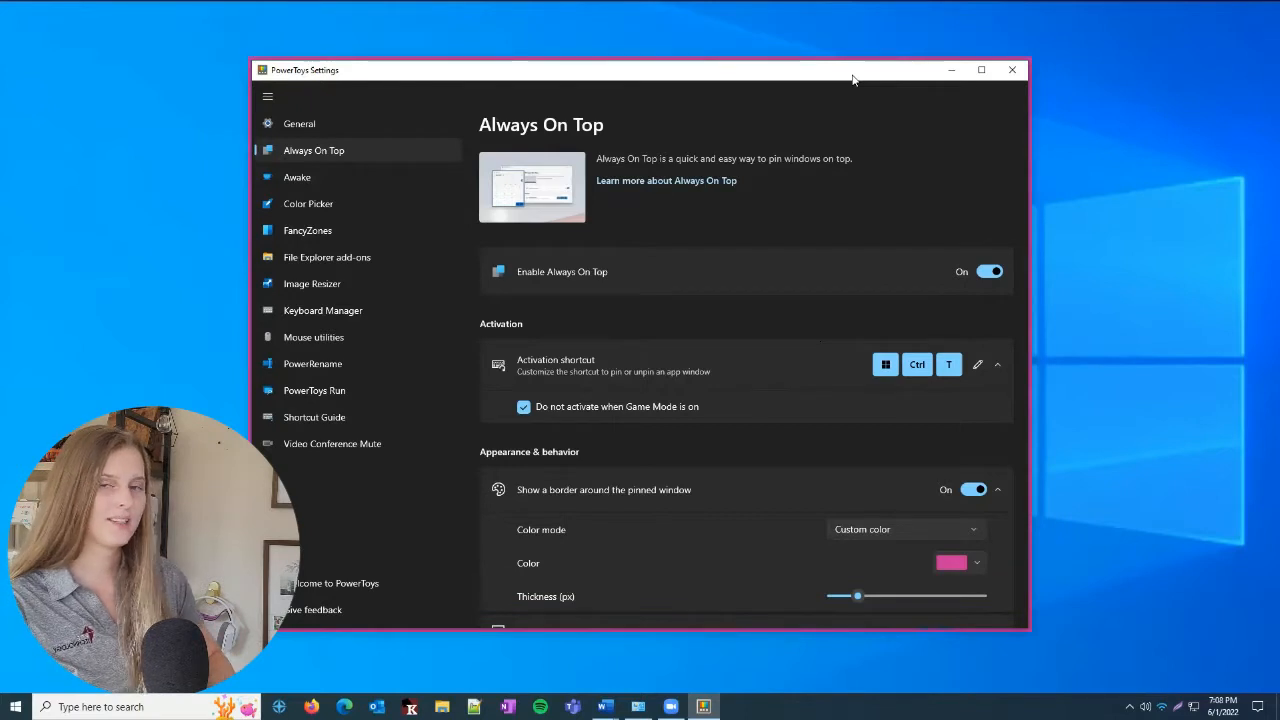
key("super+ctrl+t")
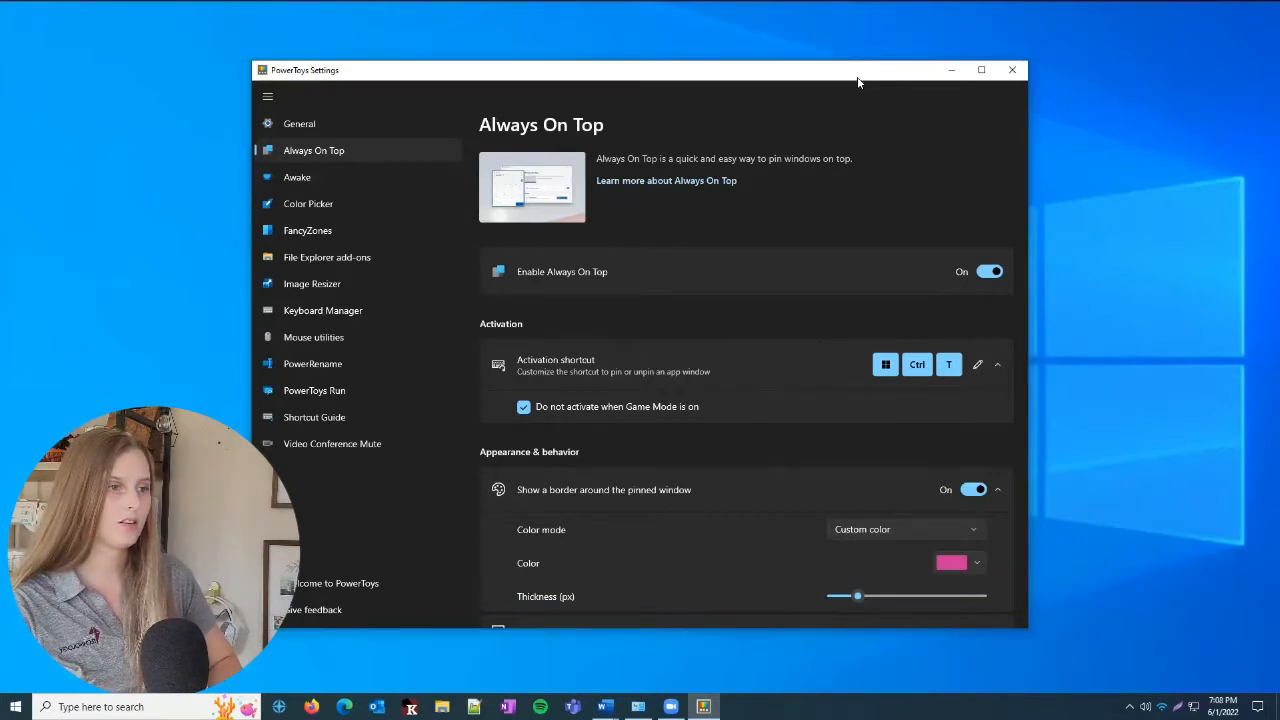
Change the activation shortcut of Always On Top to Win+Ctrl+D
left_click(982, 366)
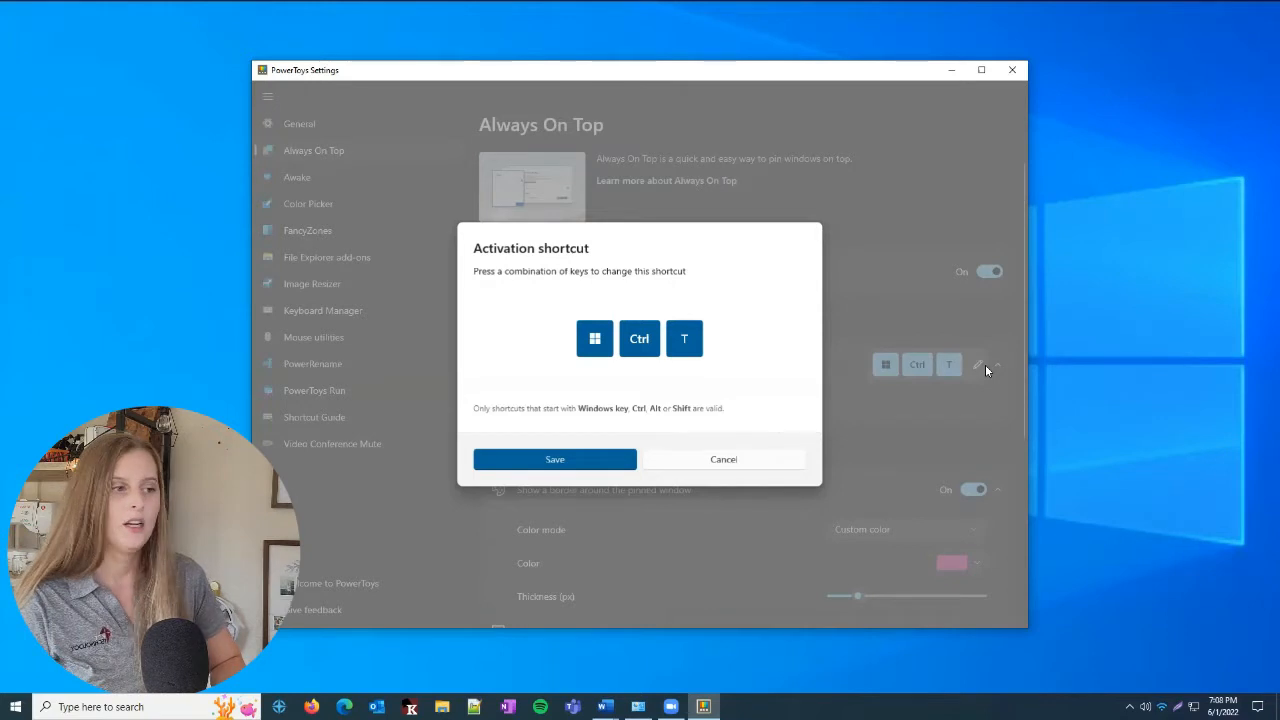
key("super")
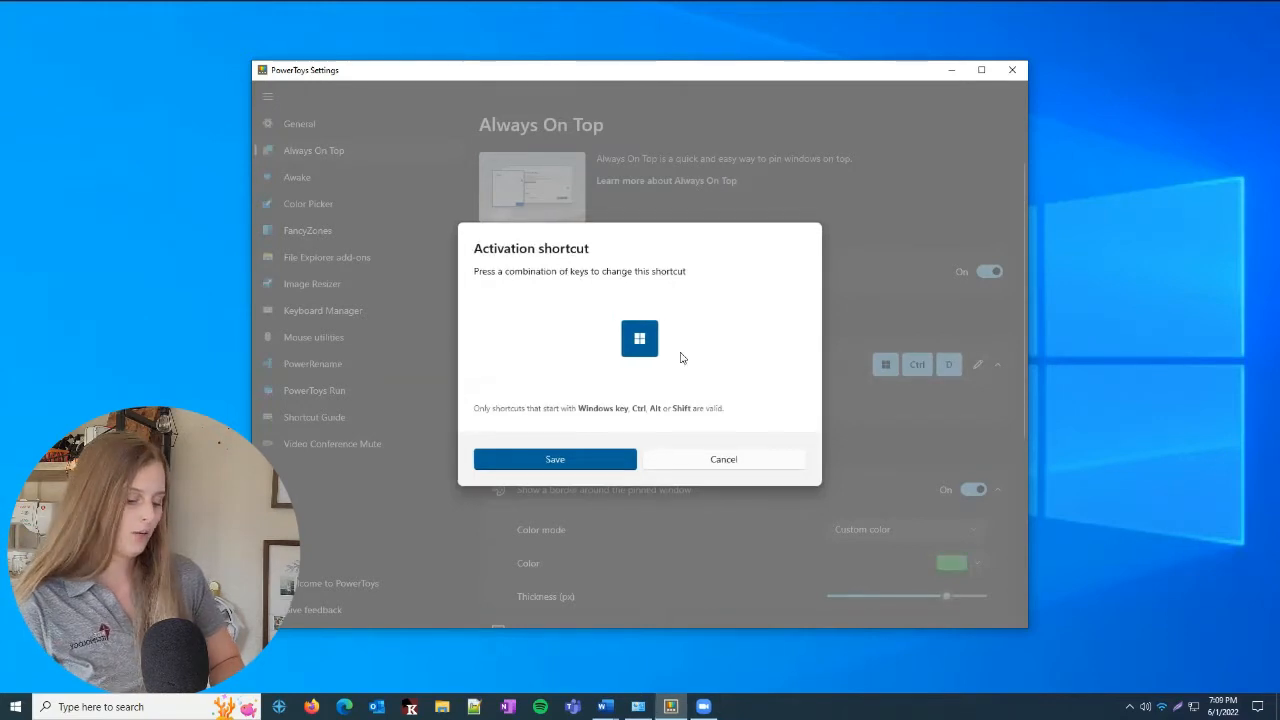
key("ctrl")
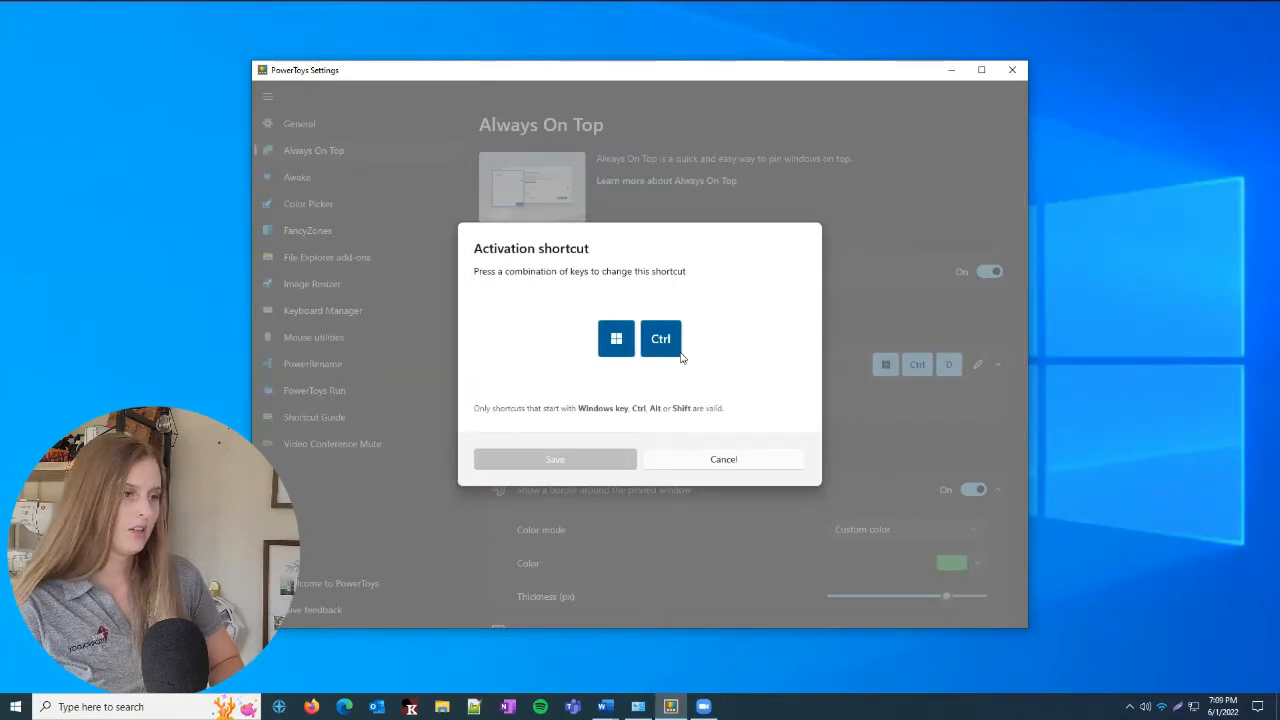
key("super+ctrl+v")
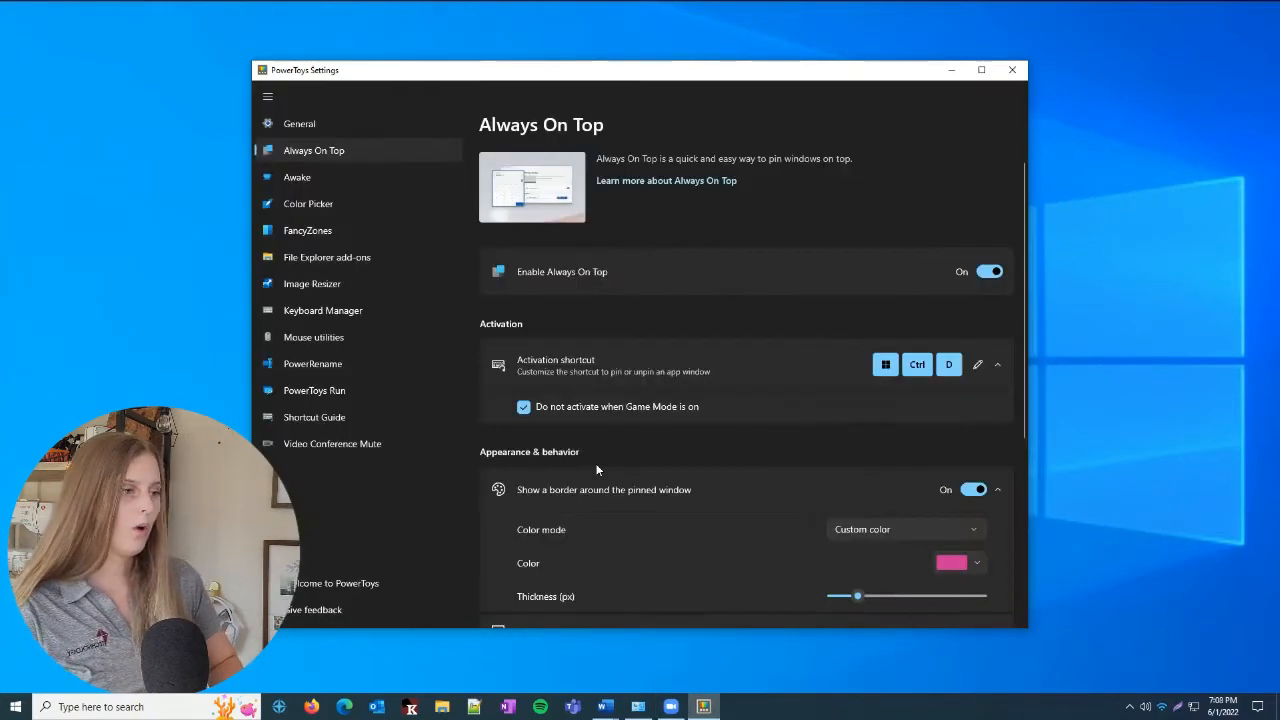
Give pinned windows a thicker green border (#39CC3F) and test it by pinning and unpinning the settings window
left_click(957, 566)
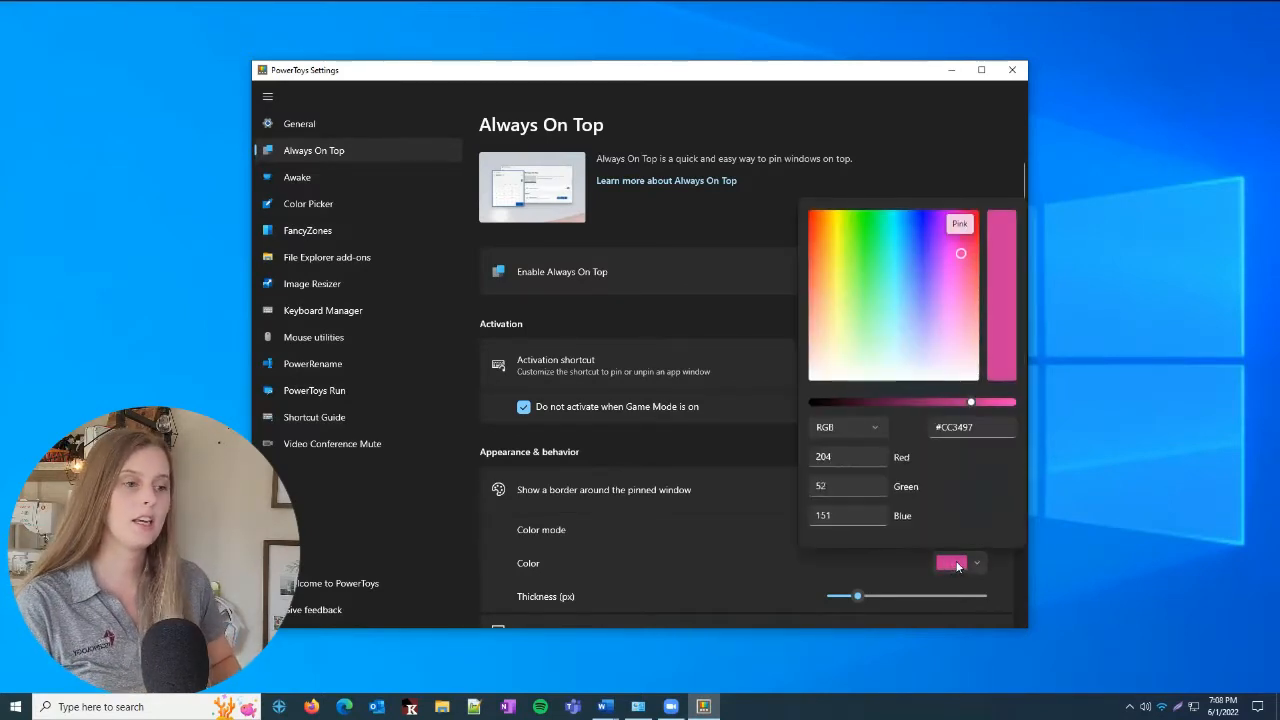
left_click_drag(937, 248, 866, 256)
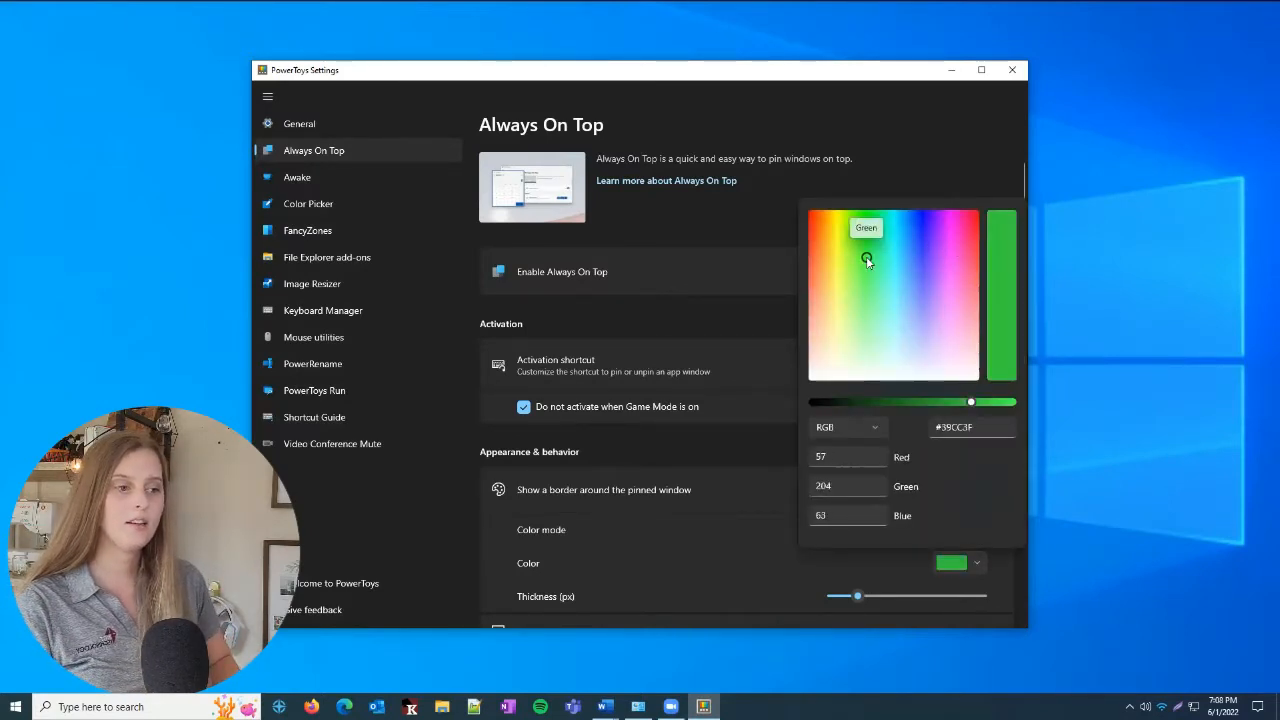
left_click(897, 586)
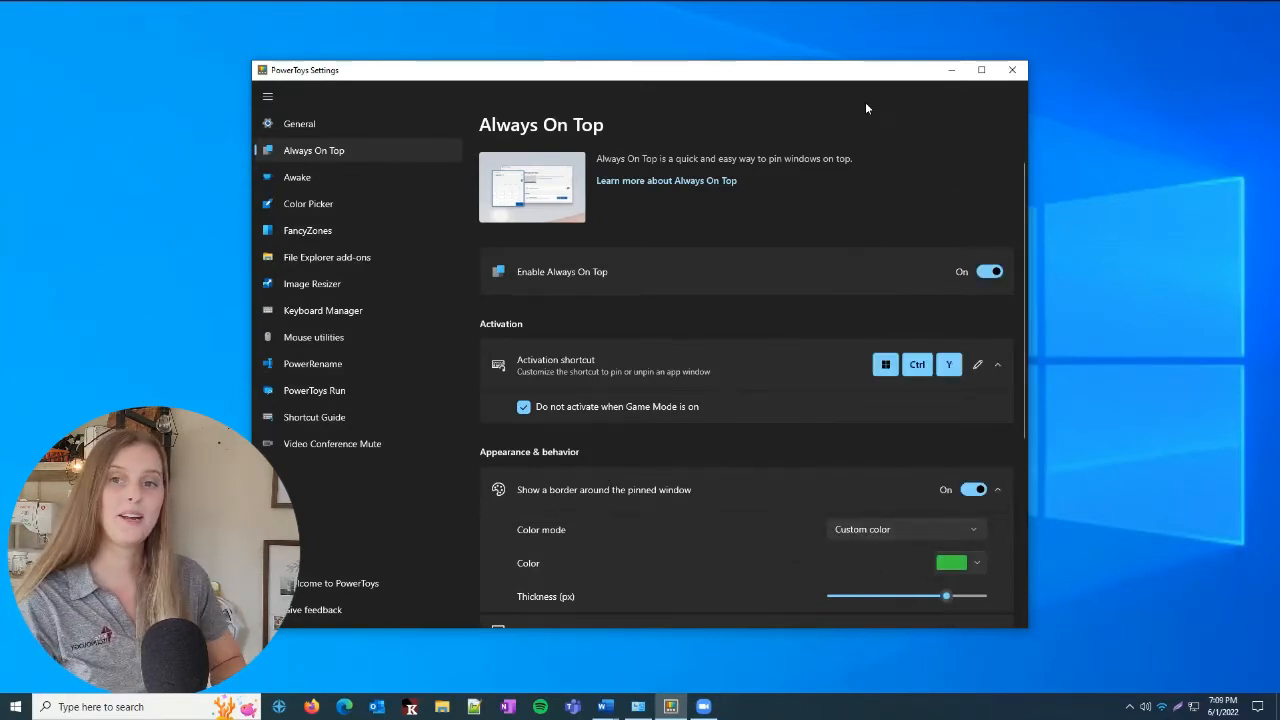
key("super+ctrl+y")
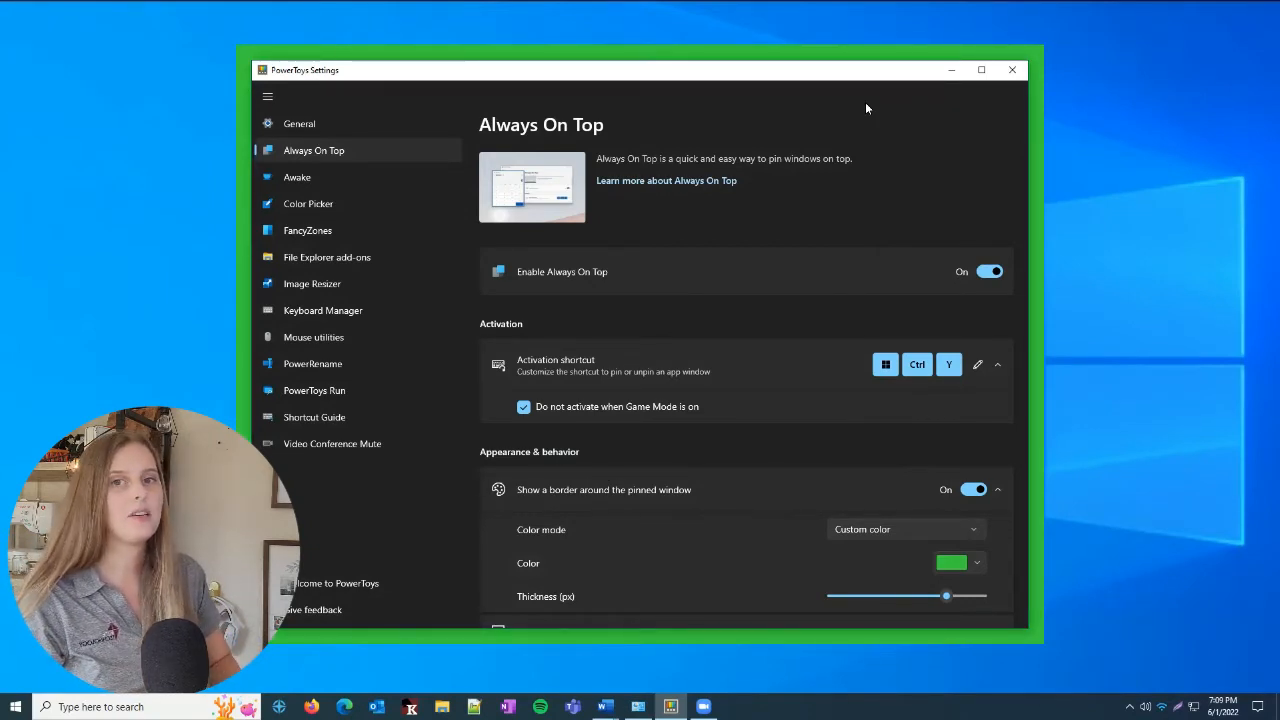
key("super+ctrl+y")
Turn off the sound that Always On Top plays when pinning a window
scroll(778, 352, "down", 1)
scroll(786, 364, "down", 5)
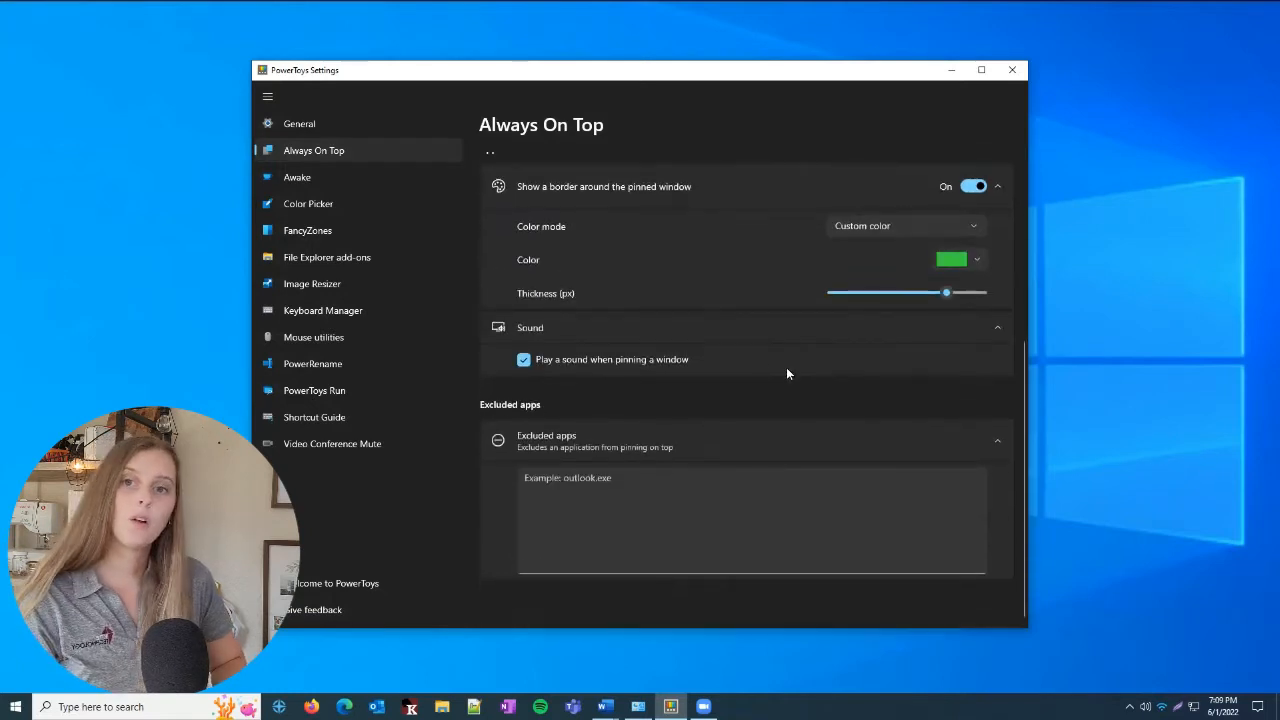
left_click(524, 360)
scroll(525, 360, "up", 6)
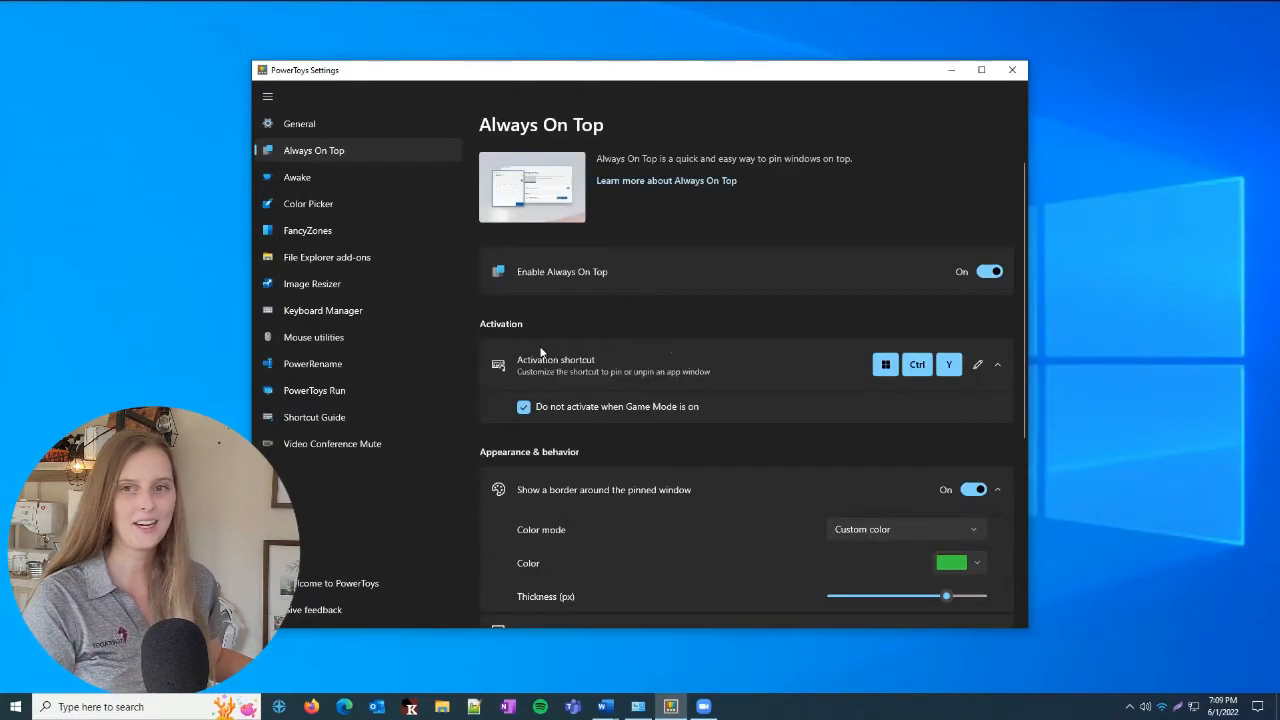
Enable FancyZones and launch its layout editor
left_click(357, 230)
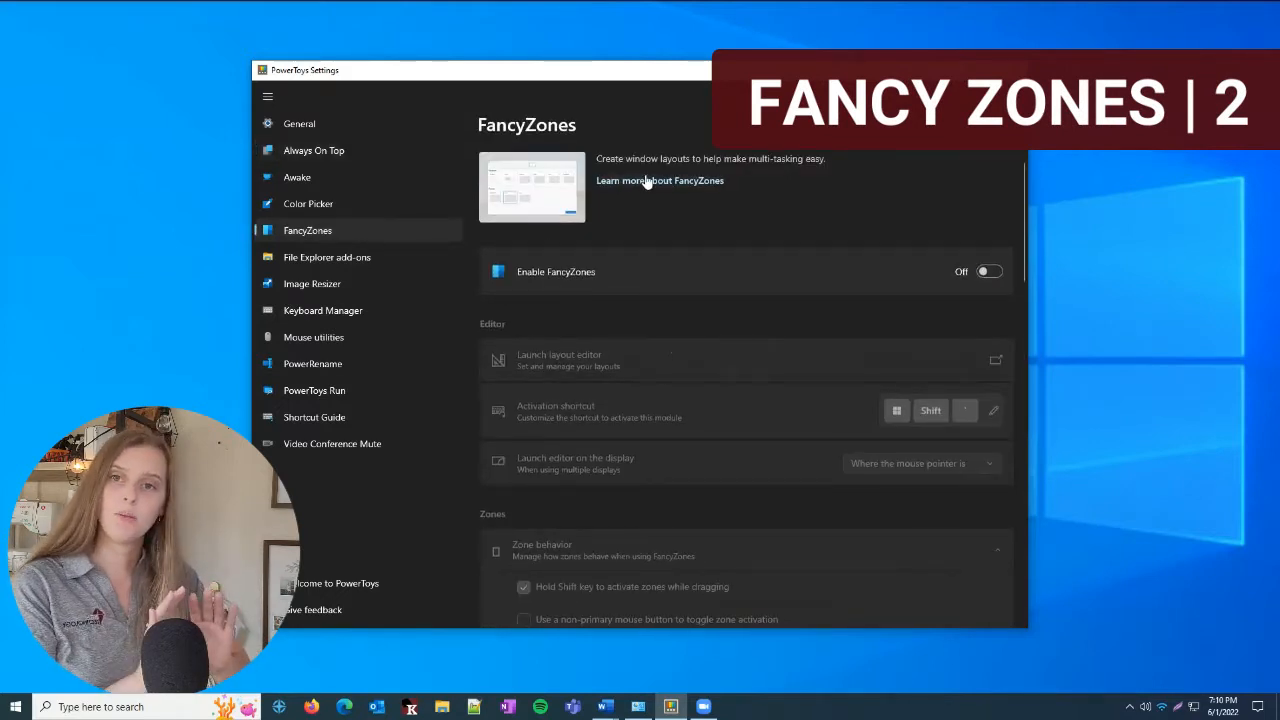
left_click(988, 272)
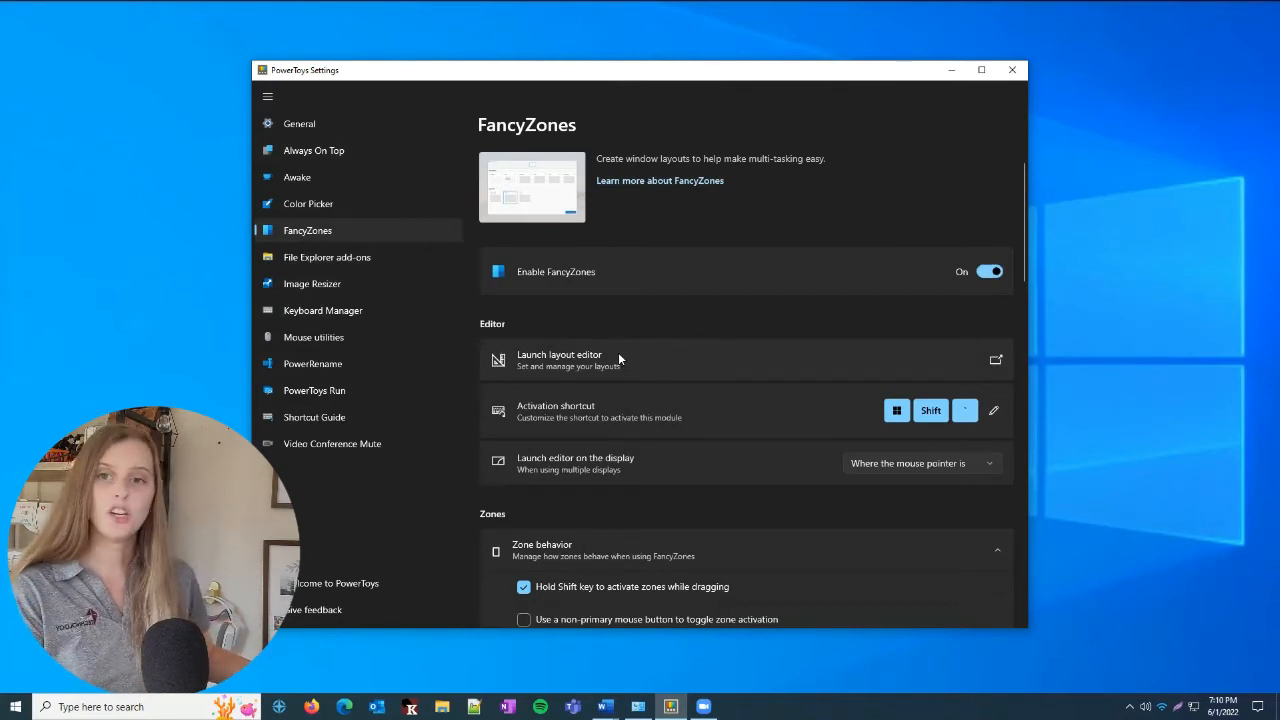
left_click(618, 358)
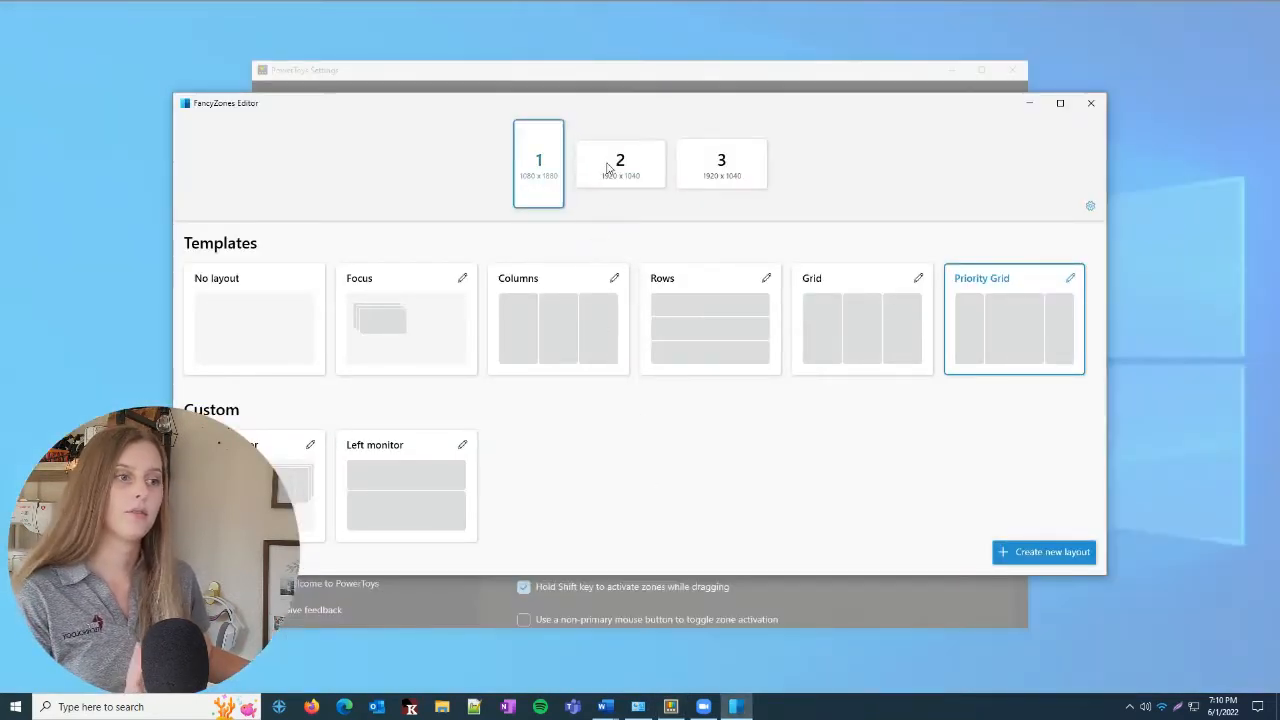
Apply the Columns template to monitor 2 and close the layout editor
left_click(608, 168)
left_click(721, 182)
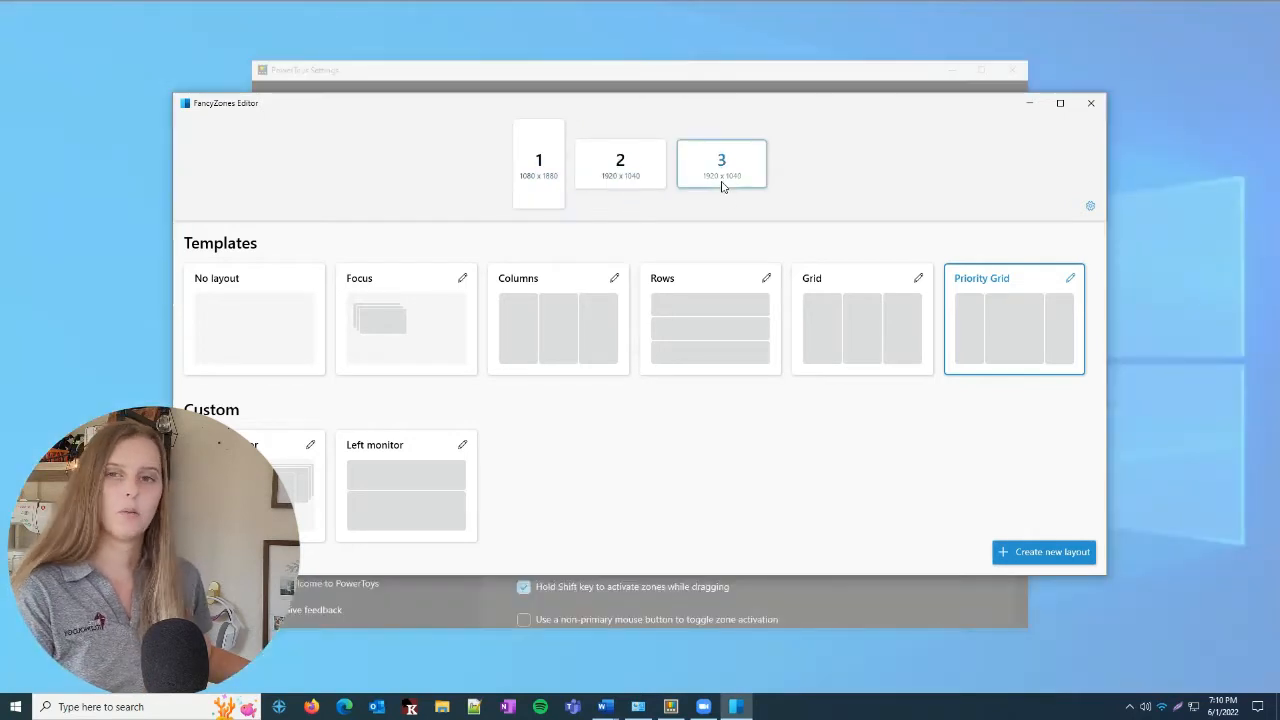
left_click(613, 175)
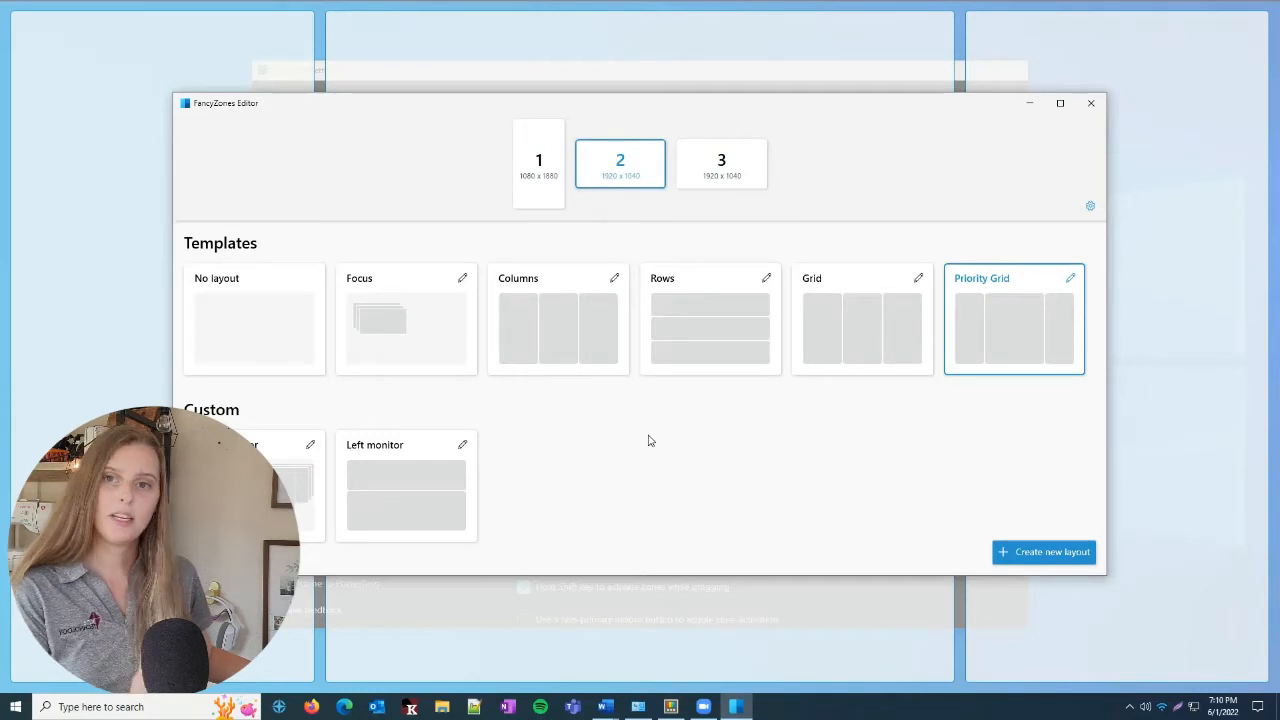
left_click(558, 331)
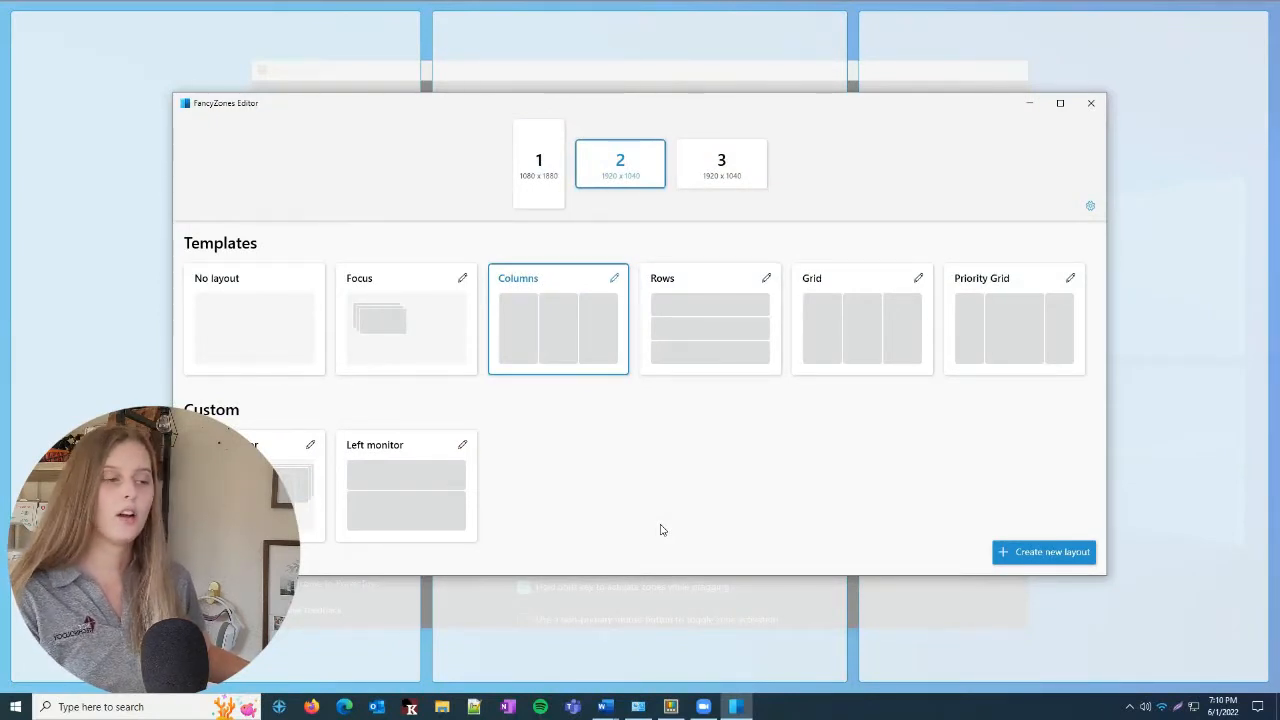
left_click_drag(779, 105, 797, 123)
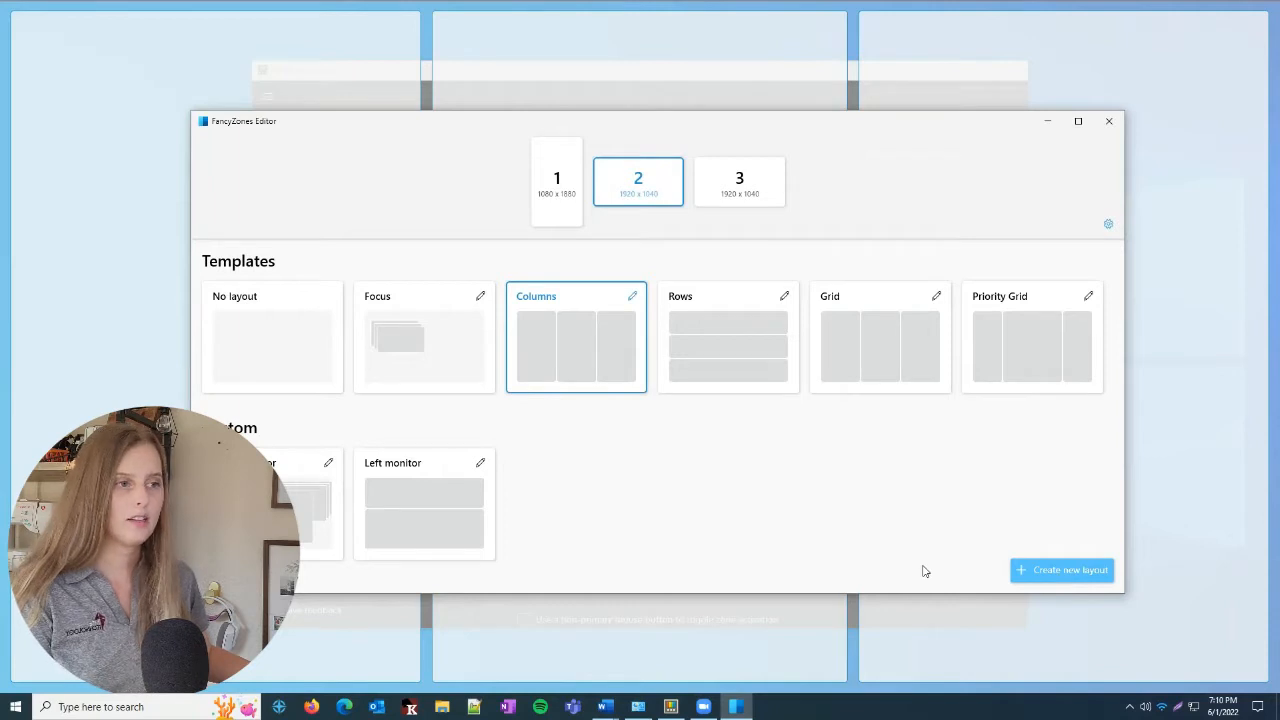
left_click(1109, 121)
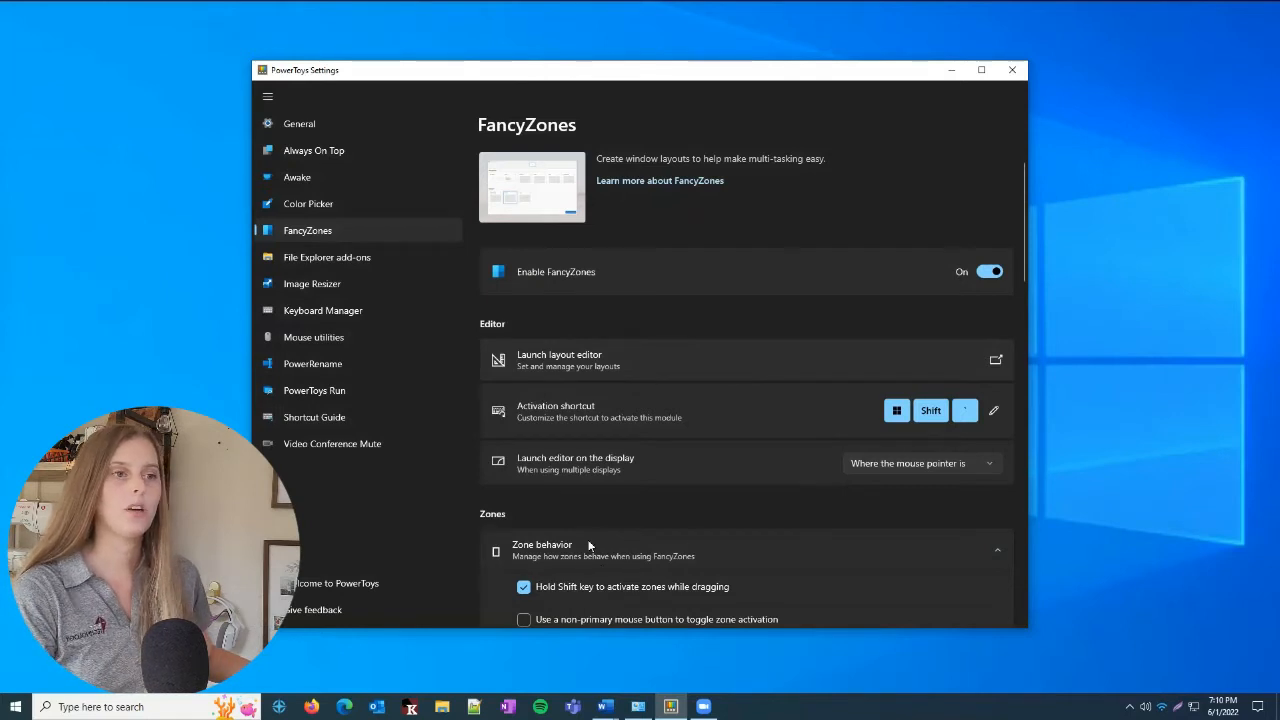
Snap the settings window into the right column zone, and open Microsoft Edge and snap it into the middle zone
scroll(590, 540, "down", 3)
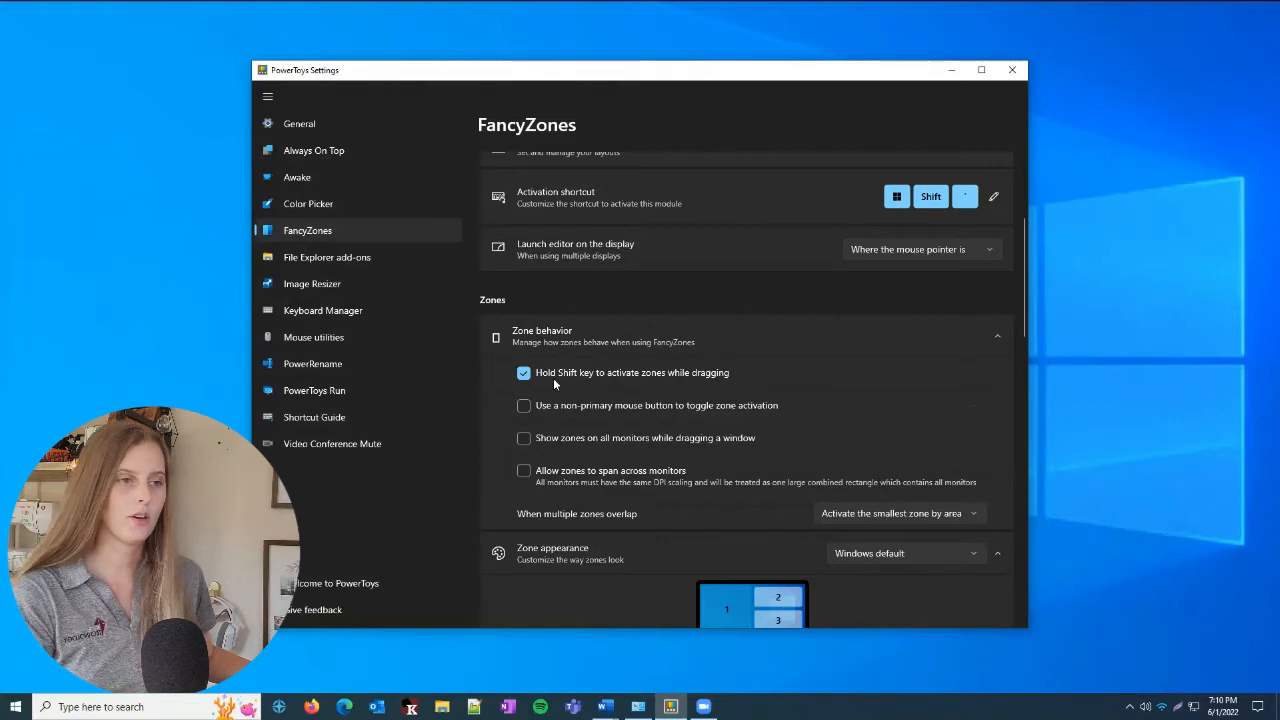
left_click_drag(811, 83, 1057, 175)
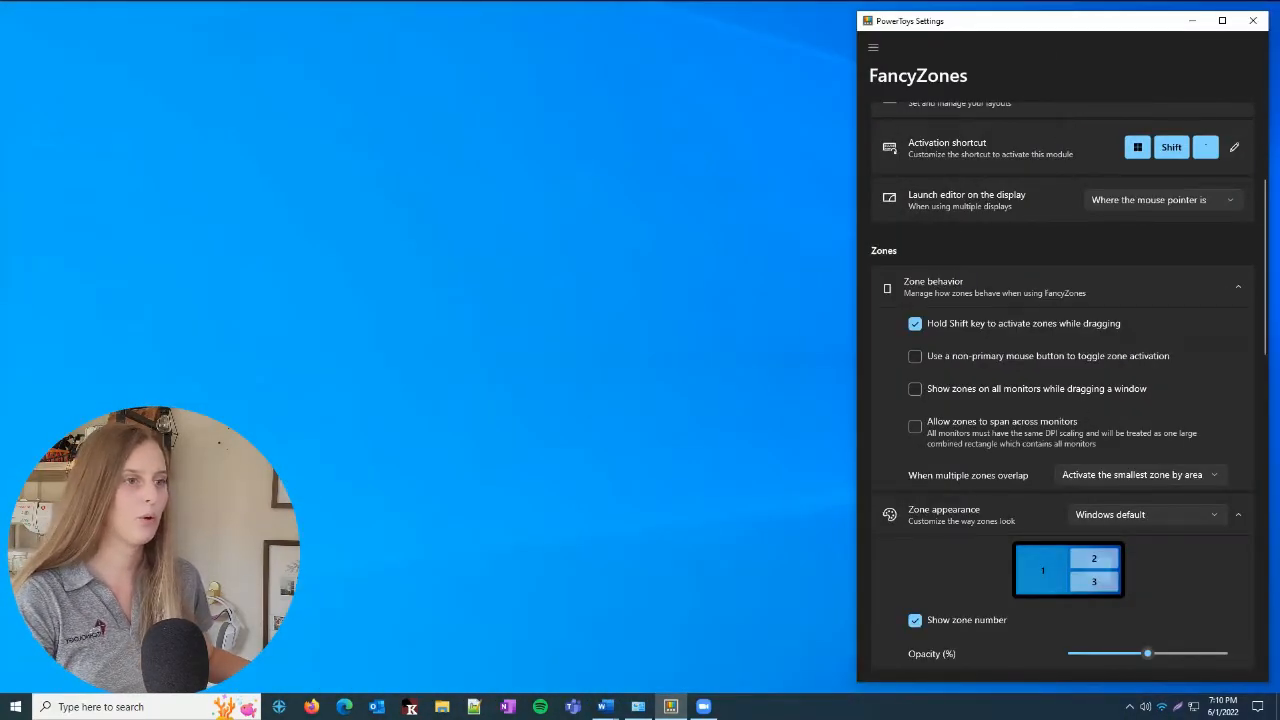
left_click(344, 707)
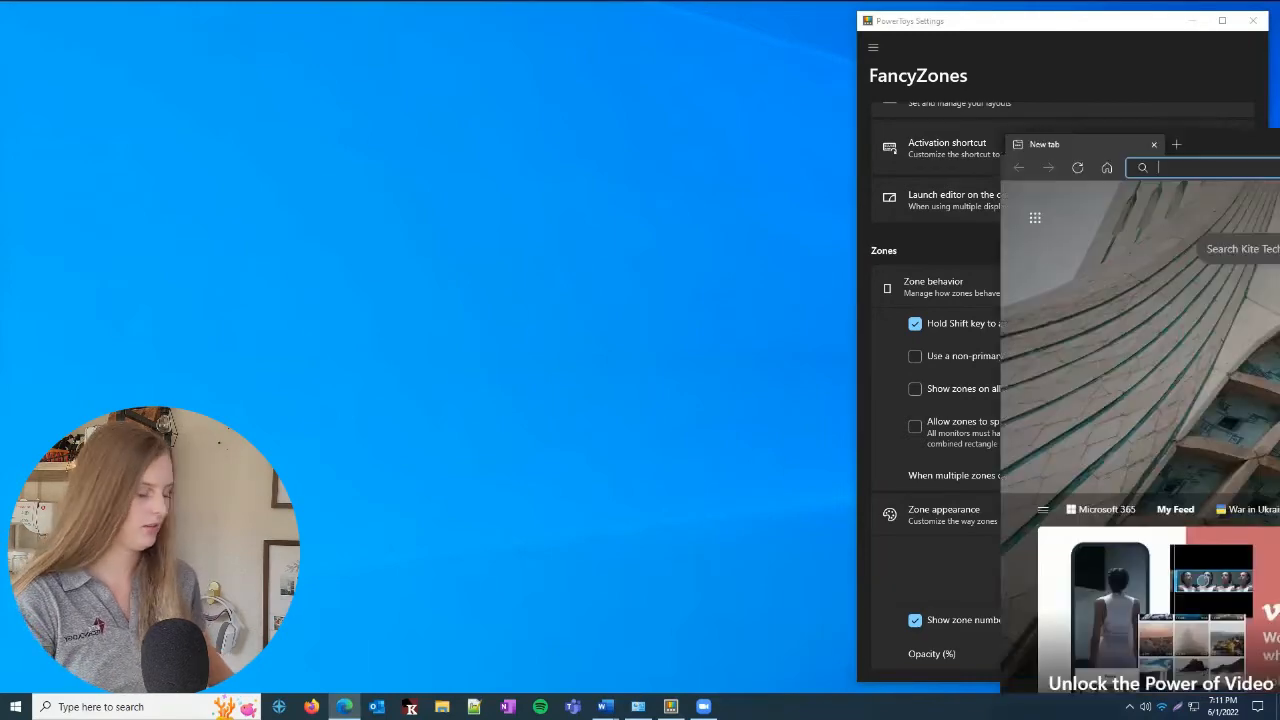
left_click_drag(842, 146, 677, 140)
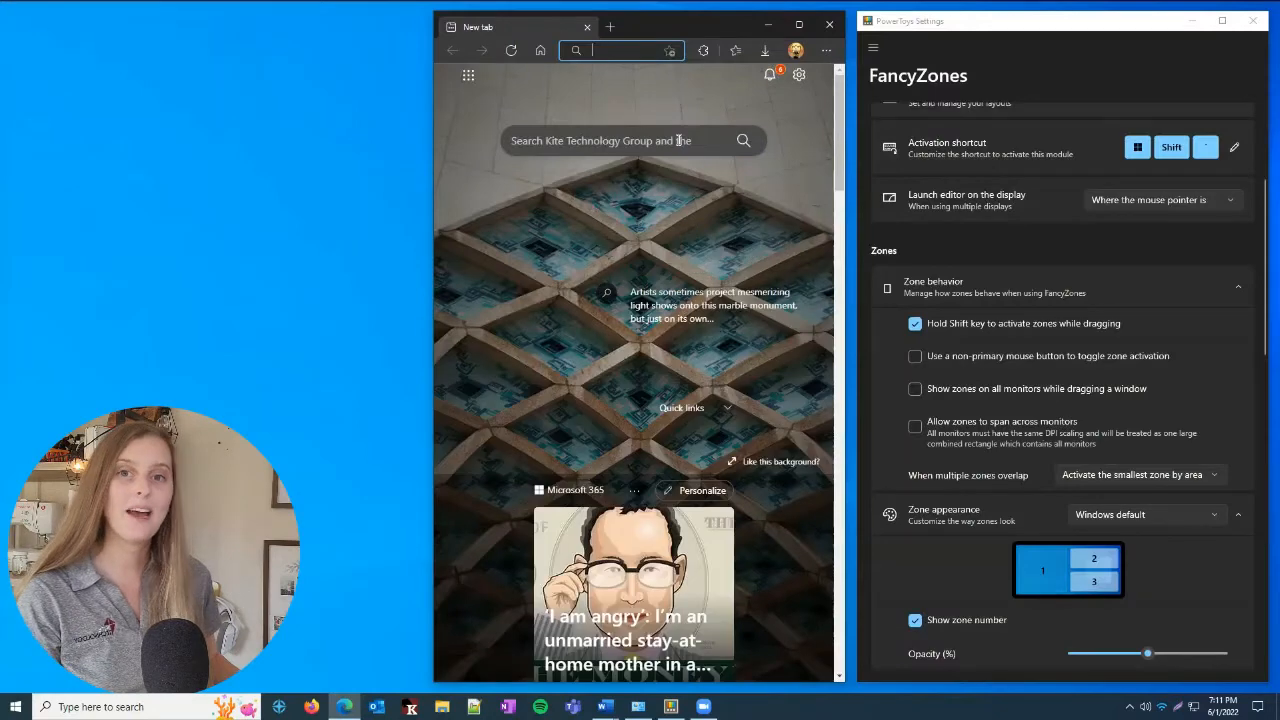
Snap a second Edge window into the empty left column zone, and close both Edge windows
left_click_drag(662, 26, 84, 37)
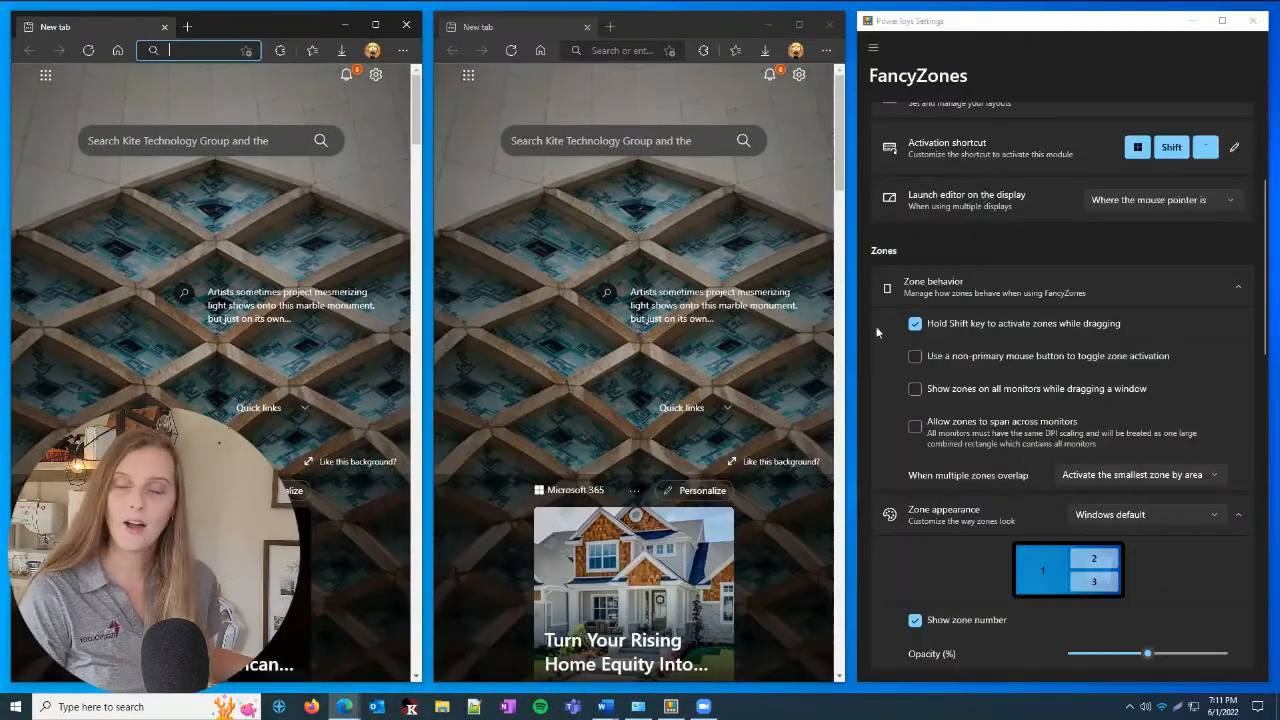
left_click(406, 24)
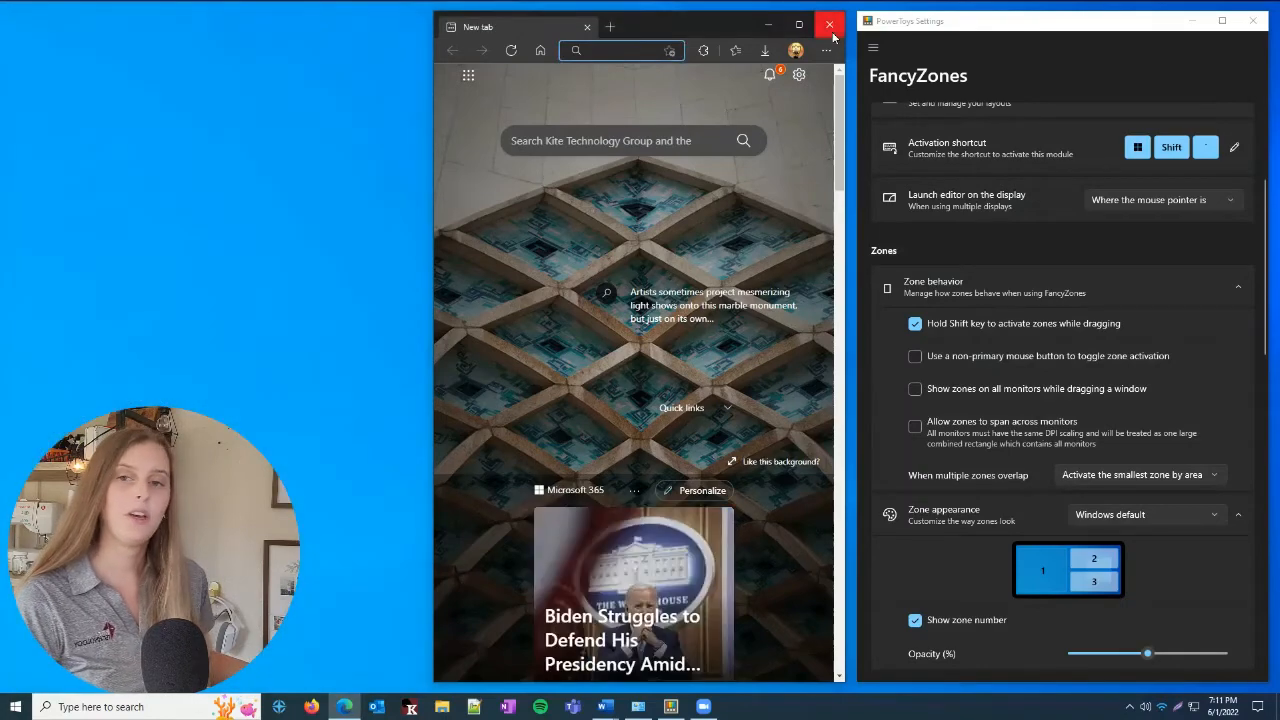
left_click(829, 24)
Widen the PowerToys Settings window and launch the FancyZones layout editor
left_click_drag(858, 74, 164, 162)
scroll(789, 364, "up", 5)
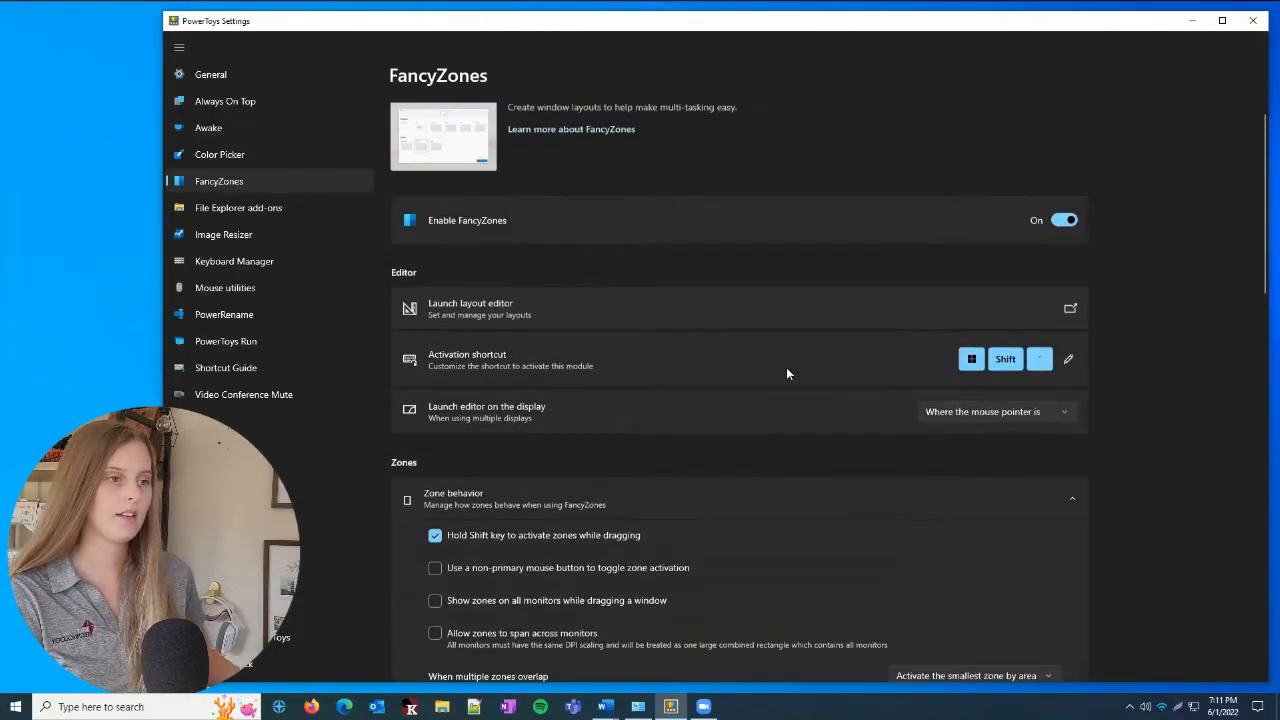
left_click(801, 333)
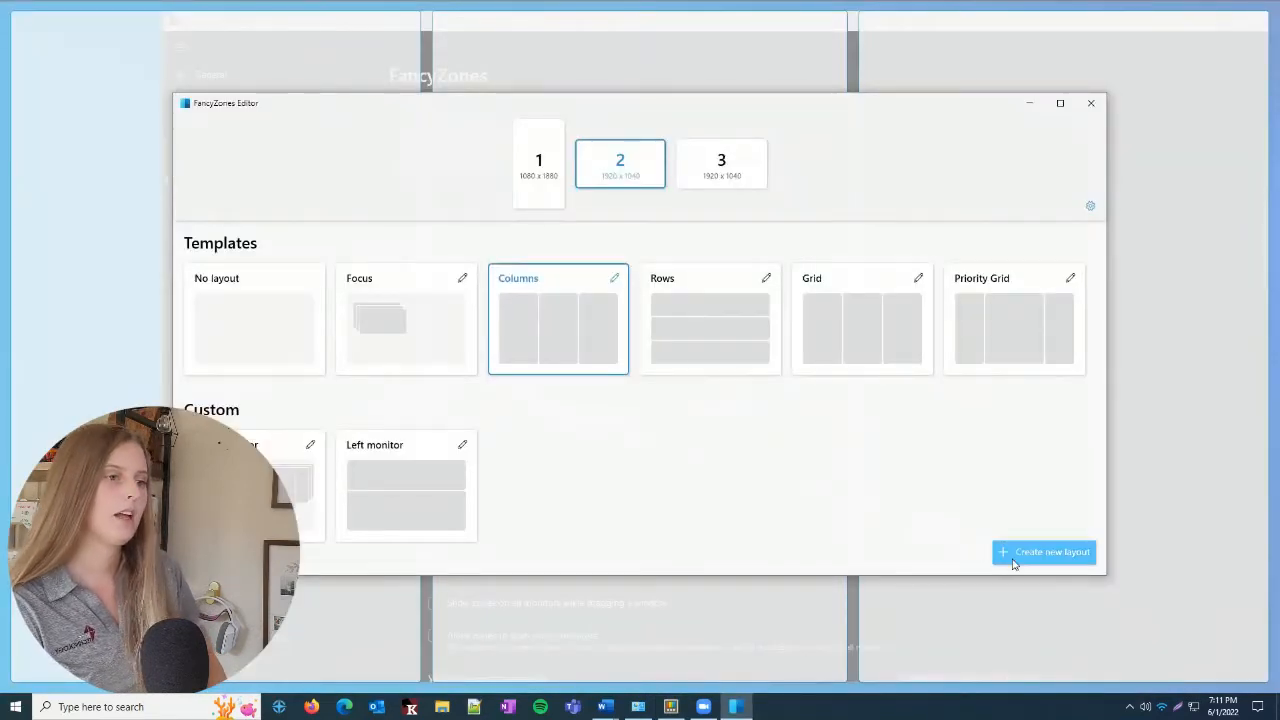
Create a new custom layout of type Canvas named "My Monitor"
left_click(1018, 556)
left_click(600, 375)
left_click(508, 267)
key("ctrl+a")
type("My Monitor")
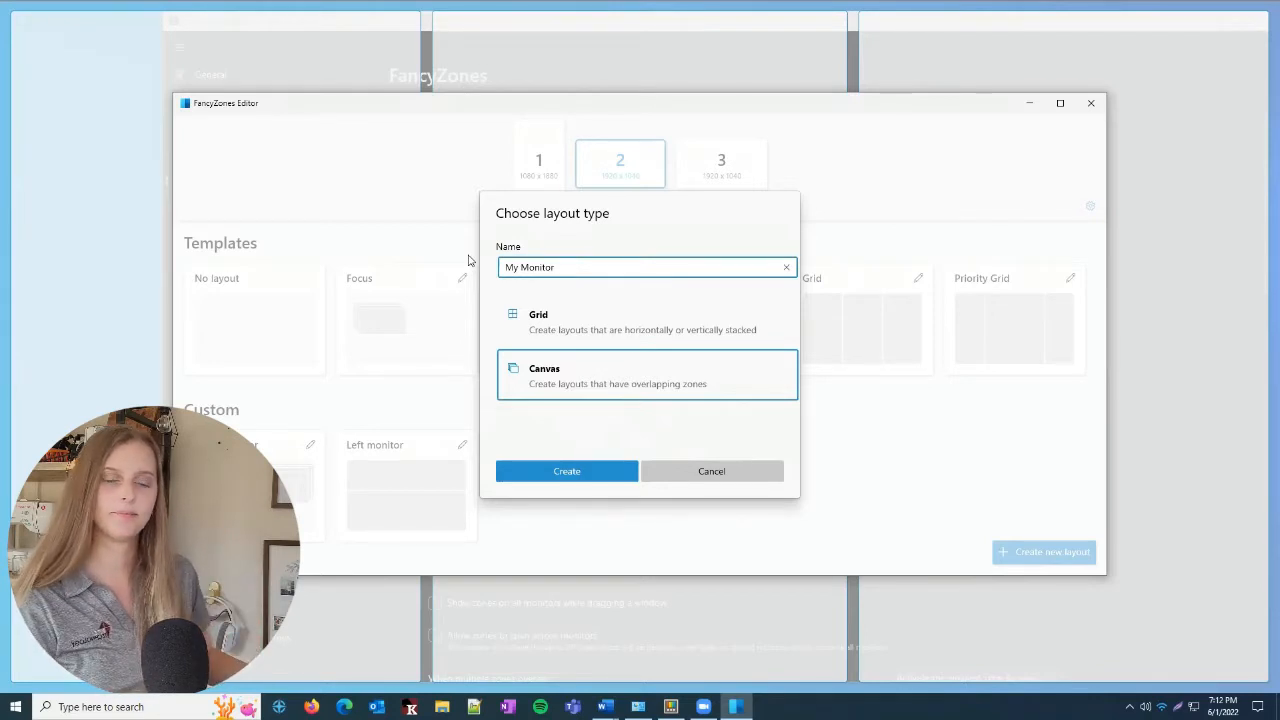
left_click(567, 471)
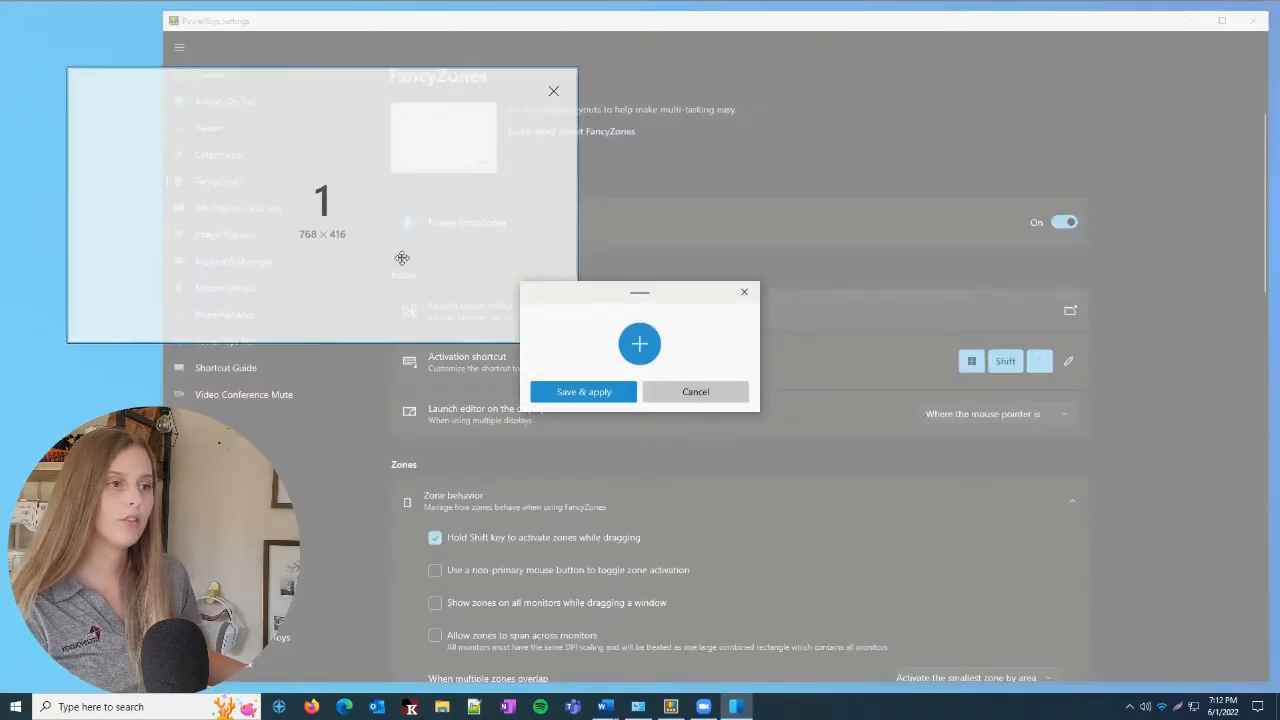
Move the first canvas zone to the screen's upper-left corner, and add a second zone overlapping its lower-right part
left_click_drag(563, 294, 850, 358)
left_click_drag(449, 221, 390, 176)
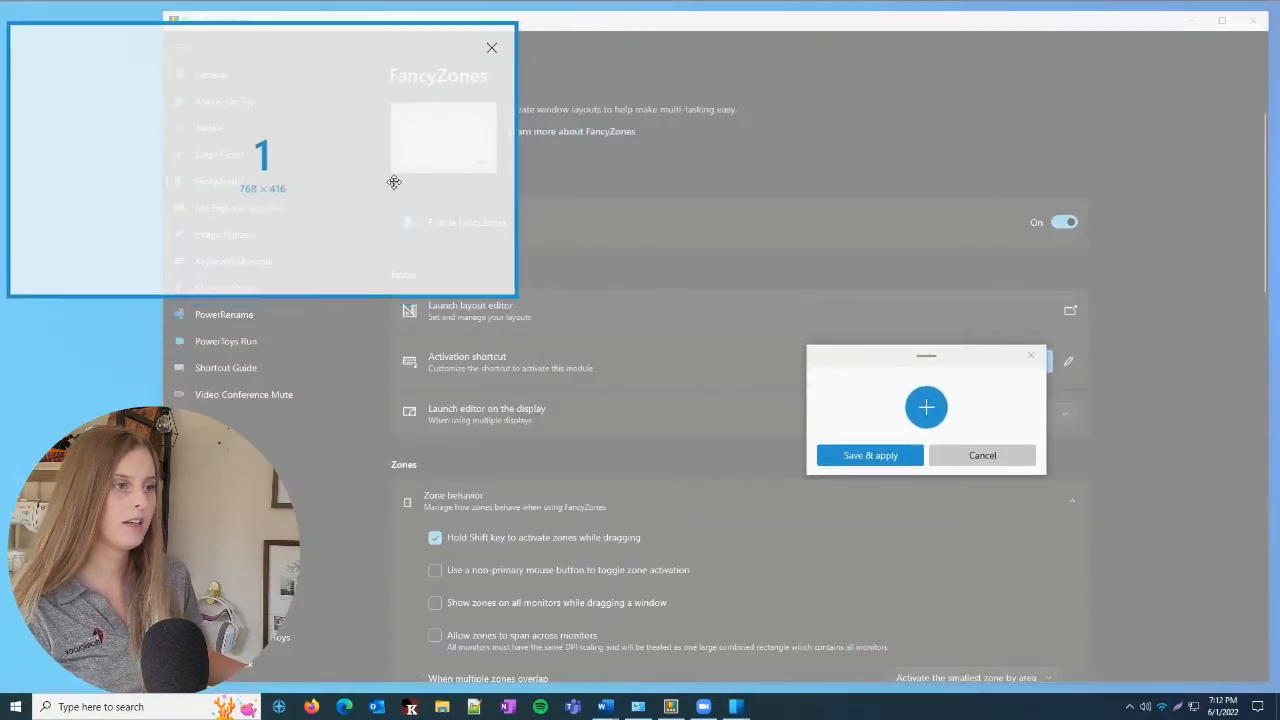
left_click(926, 407)
left_click_drag(465, 244, 575, 327)
Add a third zone along the monitor's right side stretched to nearly full height, and save and apply the layout
left_click(926, 407)
left_click_drag(476, 355, 1104, 232)
left_click_drag(1020, 290, 997, 674)
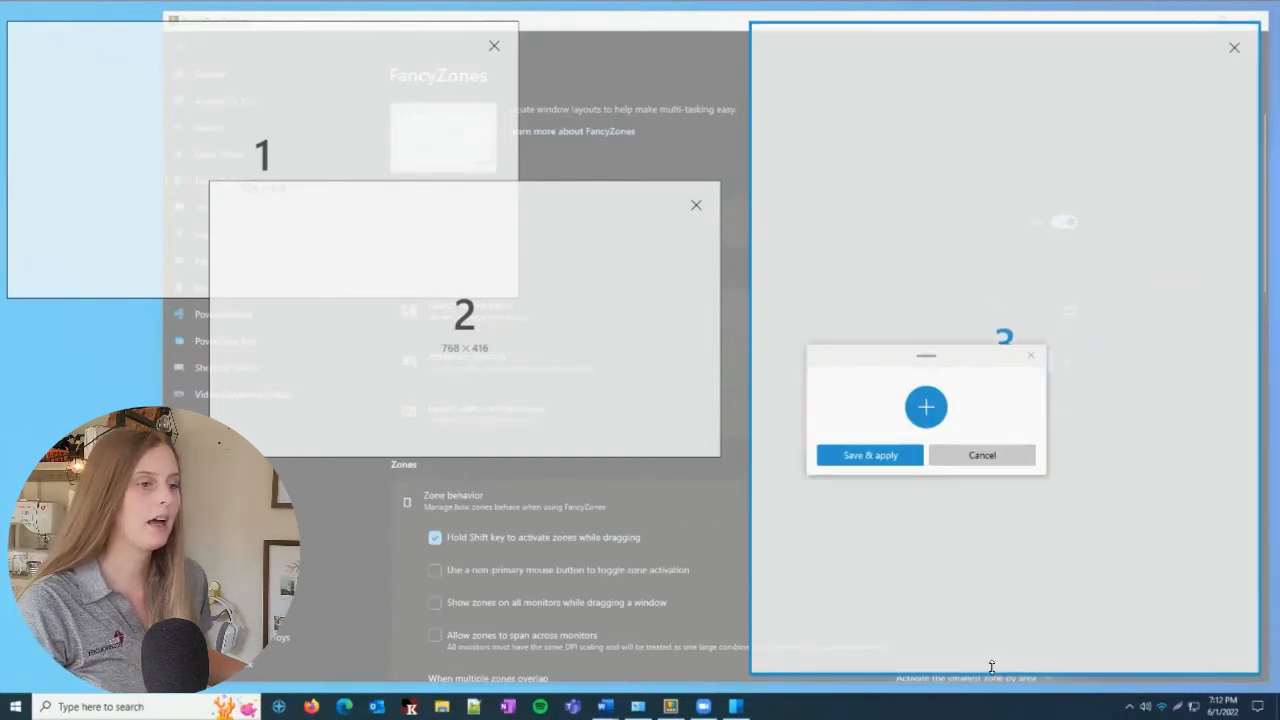
left_click(850, 455)
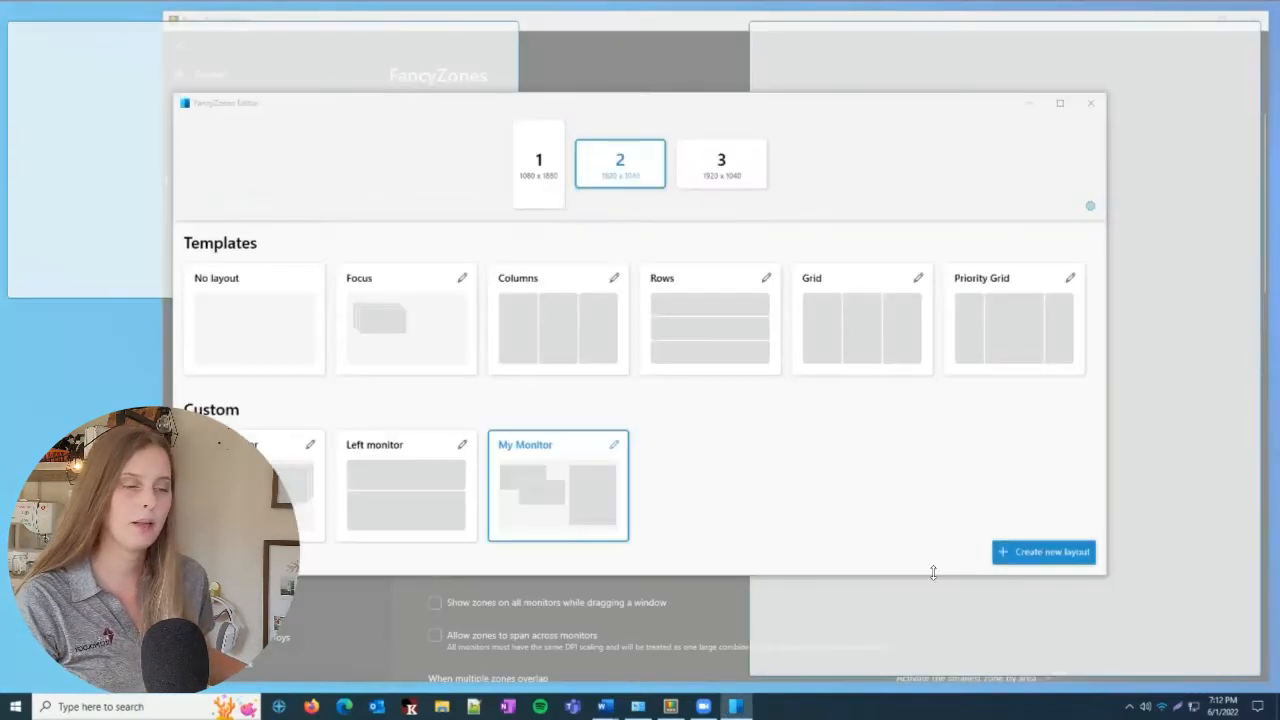
left_click(618, 171)
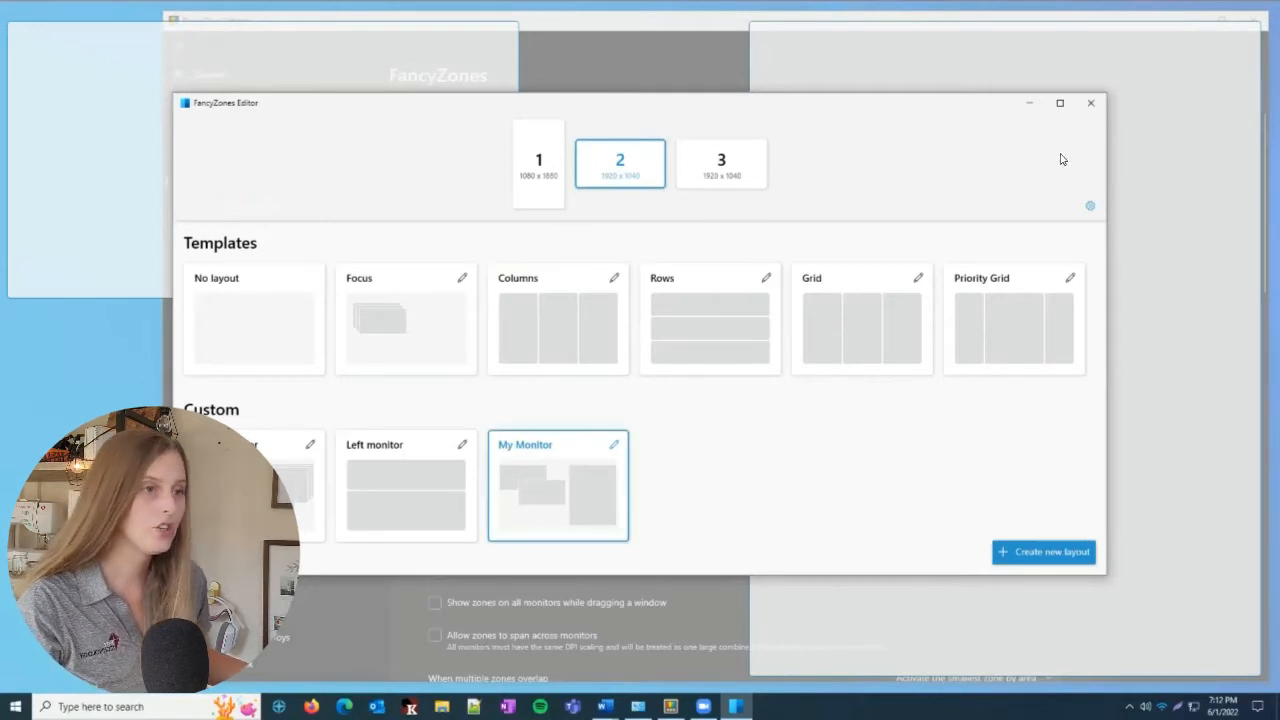
Close the layout editor and snap the PowerToys Settings window into zone 2 of the custom layout
left_click(1090, 102)
left_click_drag(737, 23, 295, 190)
left_click_drag(342, 42, 546, 199)
Open two Edge windows, snapping one into the upper-left zone and the other into the tall right zone
left_click(344, 707)
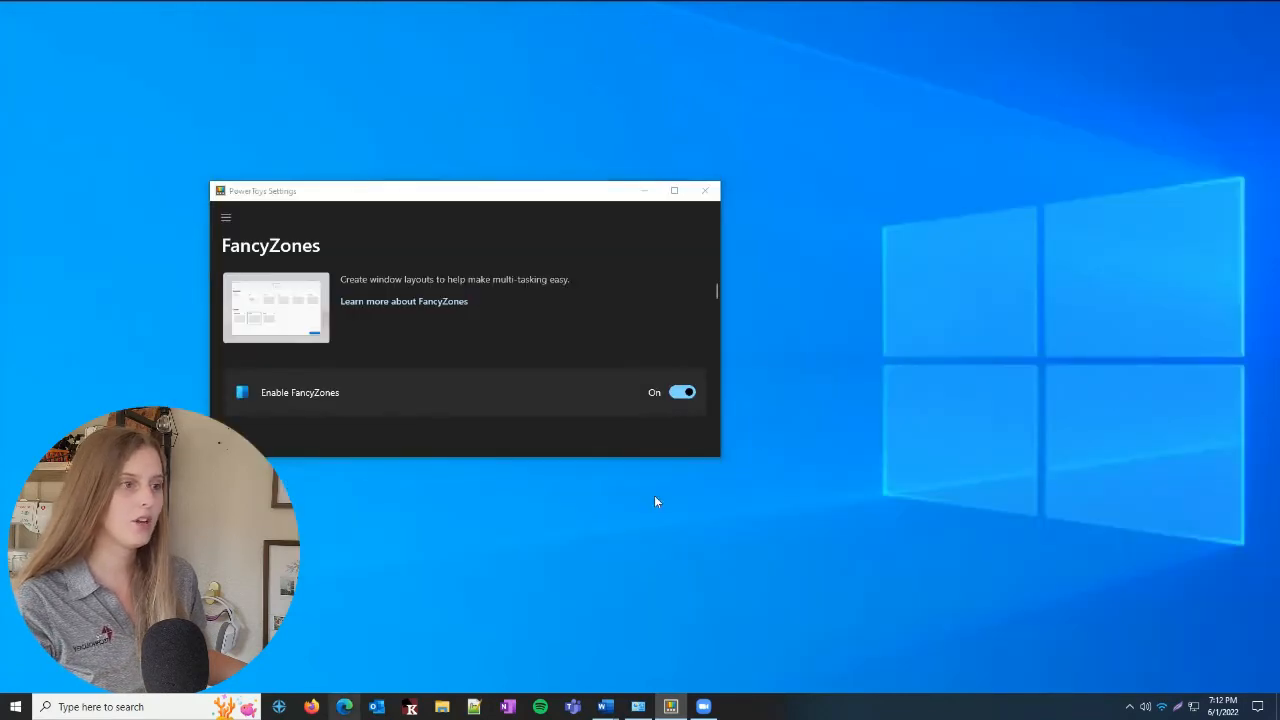
left_click_drag(681, 36, 277, 88)
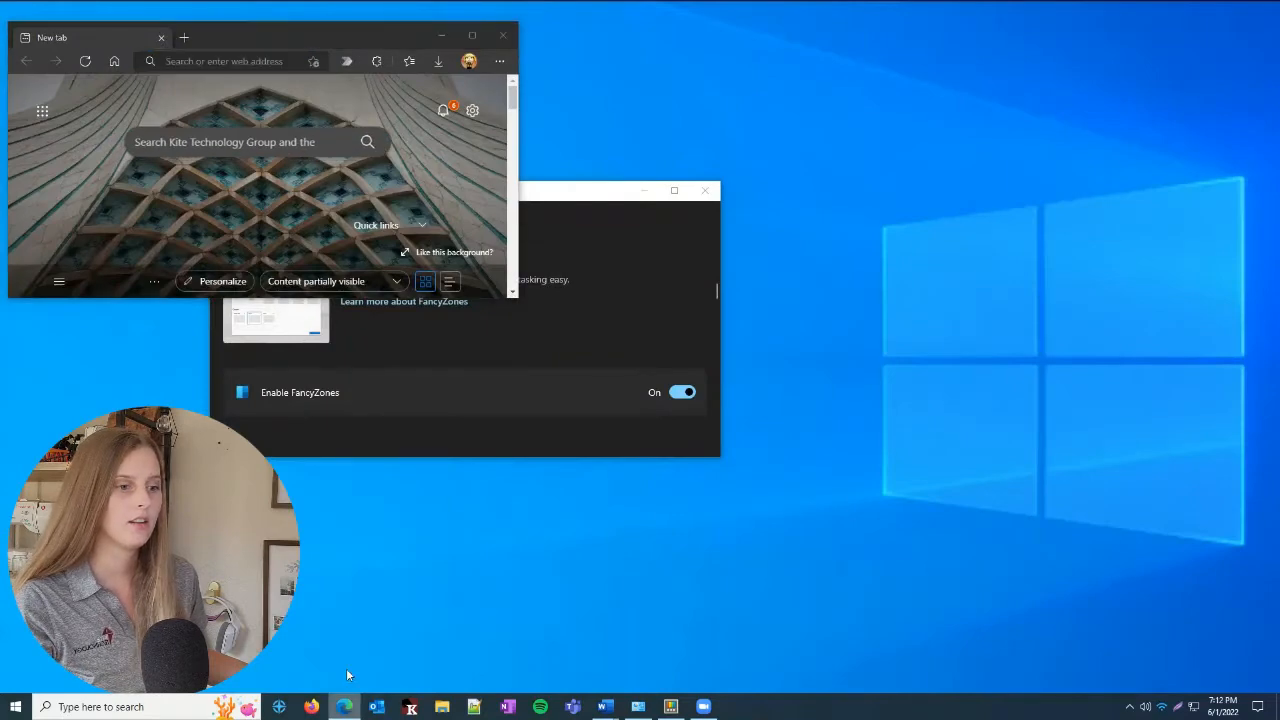
right_click(344, 705)
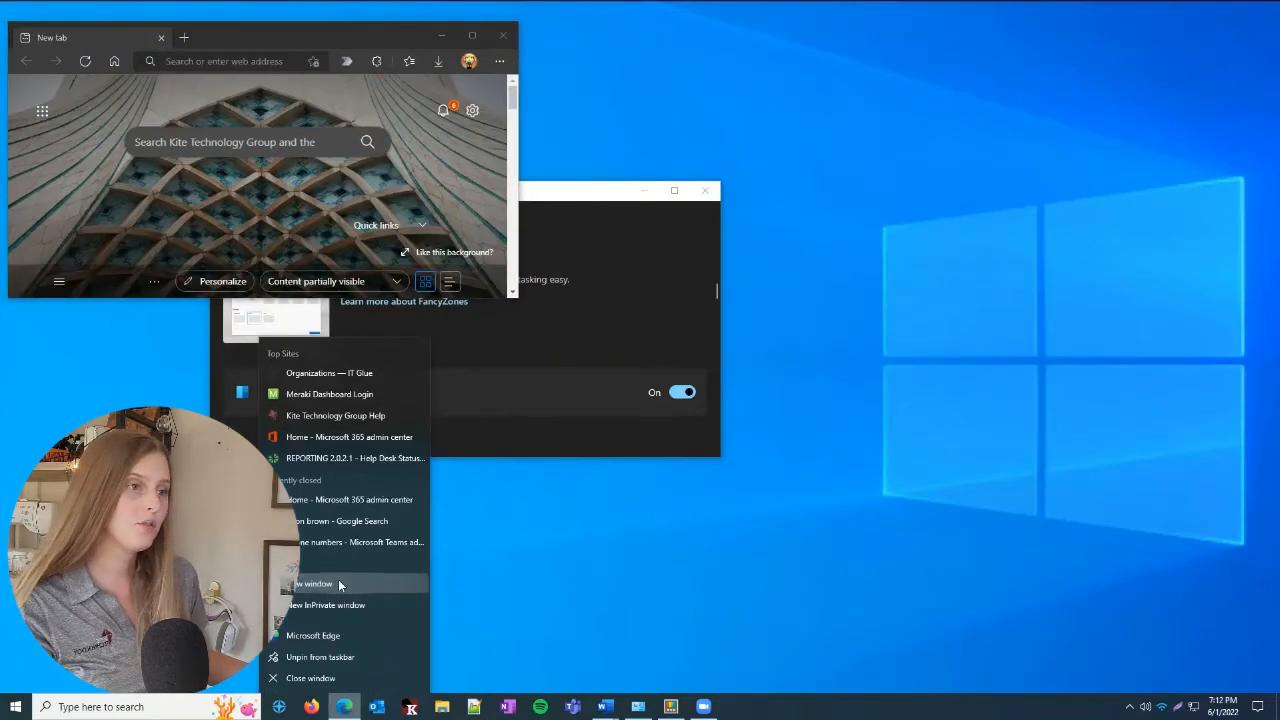
left_click(333, 583)
left_click_drag(313, 34, 1140, 222)
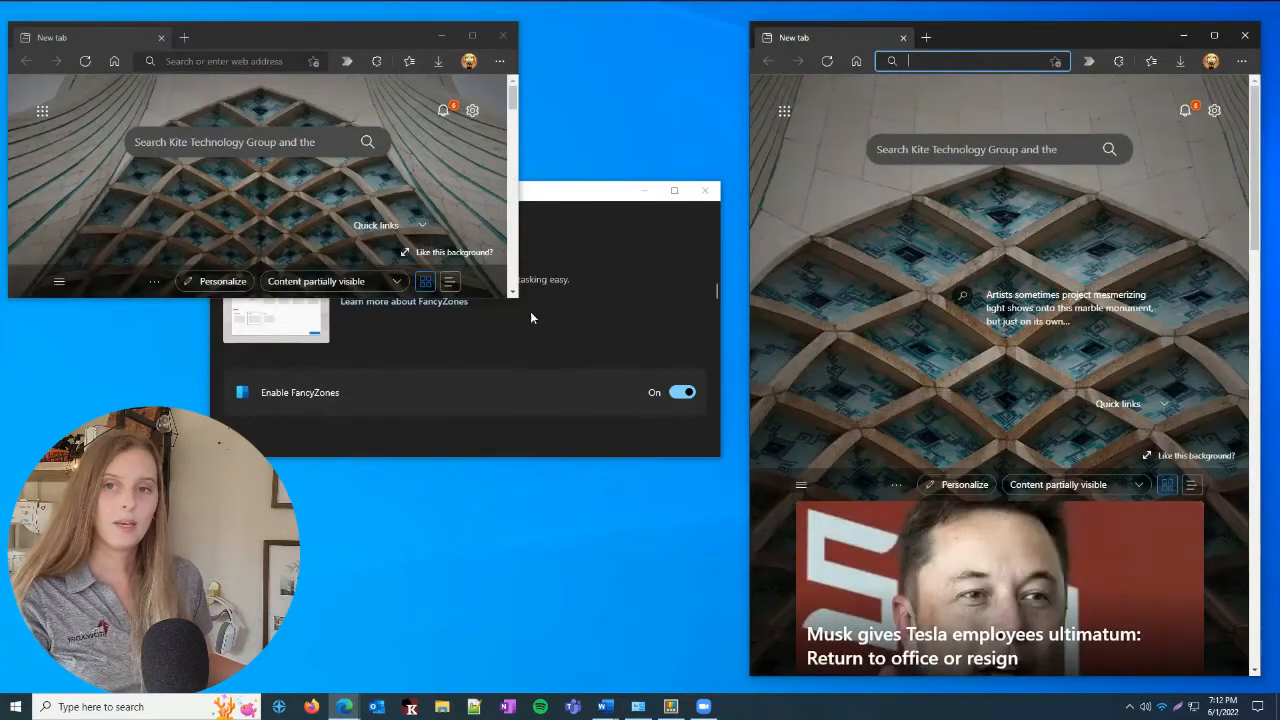
Enlarge the PowerToys Settings window, move it up, and look through the FancyZones zone and window behavior options
left_click(531, 318)
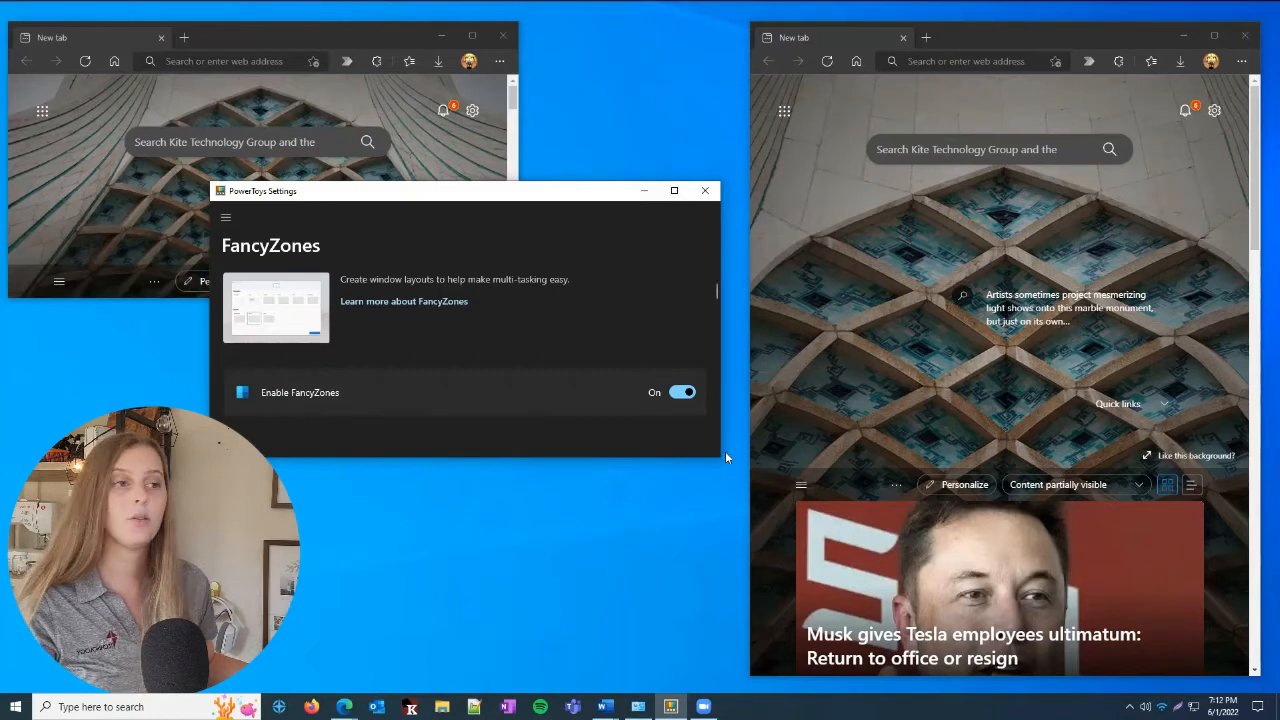
left_click_drag(717, 457, 1105, 694)
left_click_drag(434, 191, 391, 90)
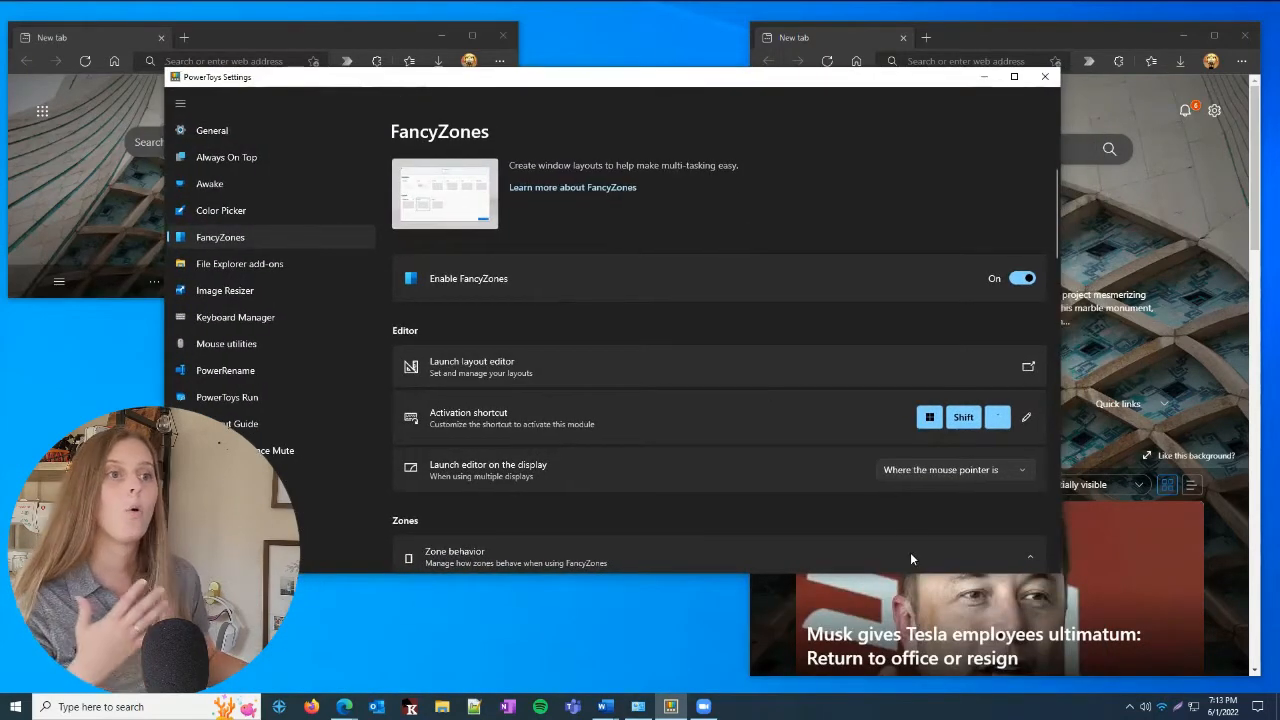
scroll(694, 261, "down", 5)
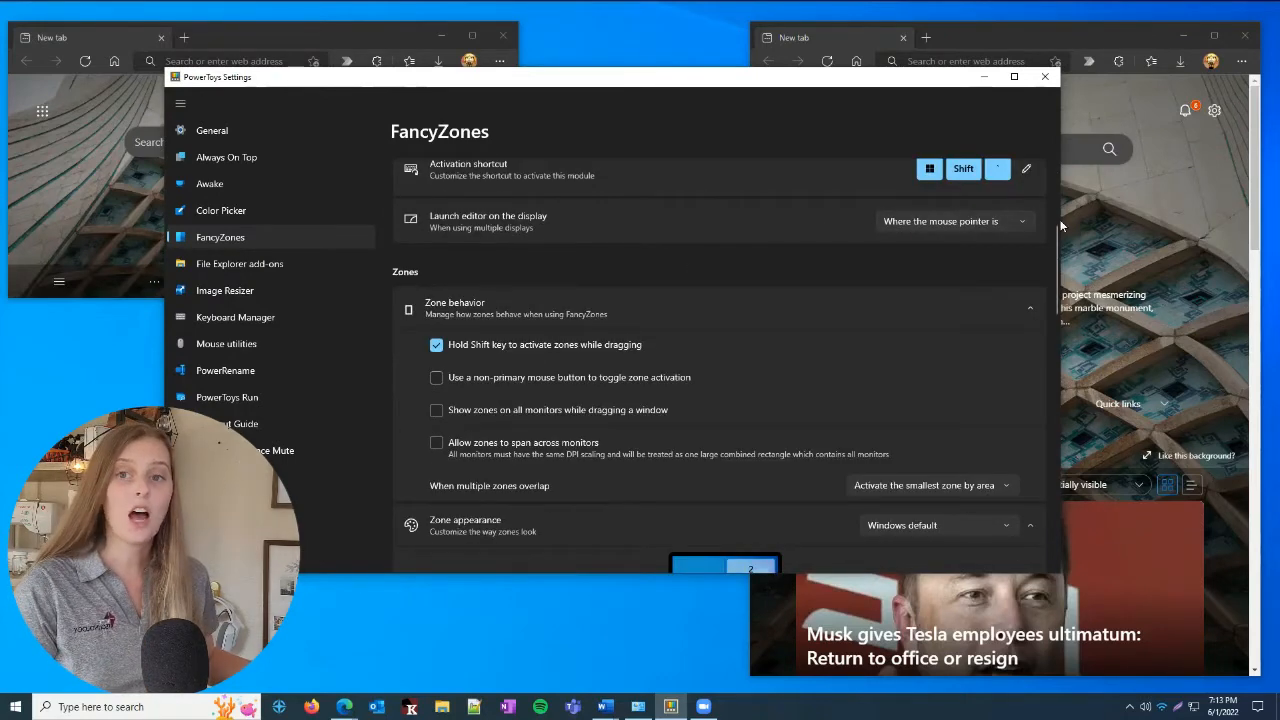
left_click_drag(1057, 237, 1057, 349)
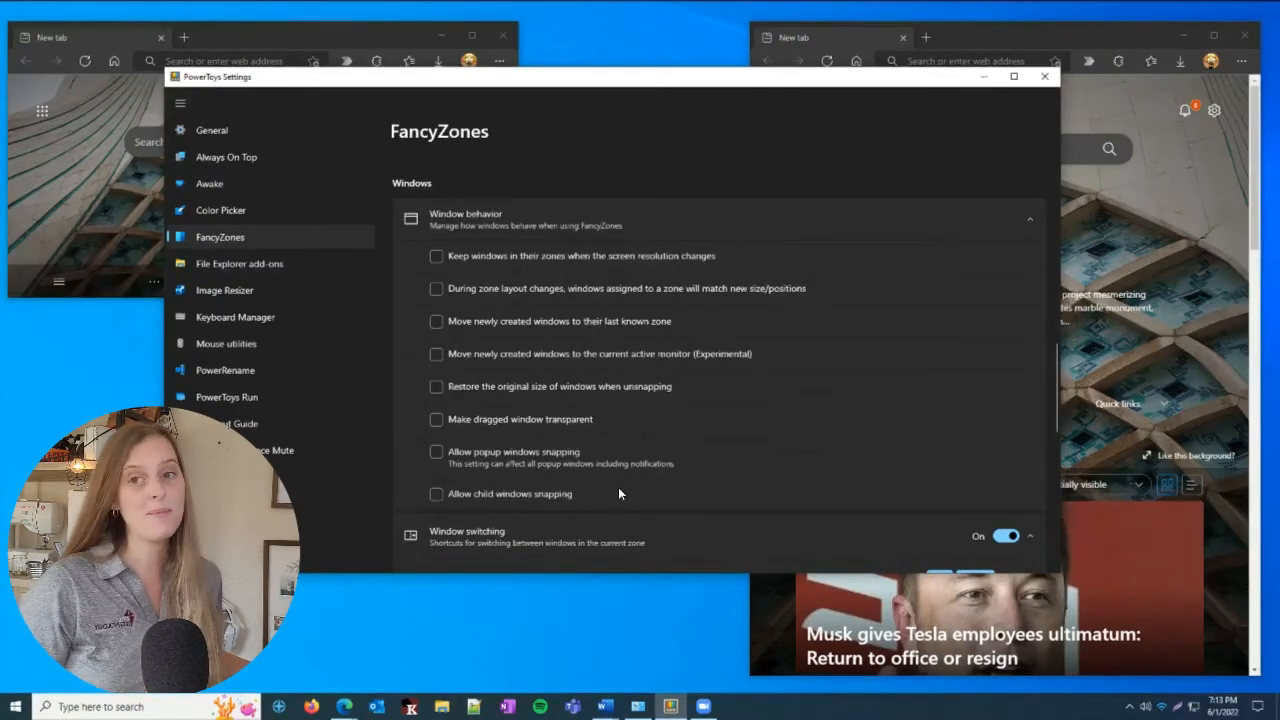
scroll(620, 489, "down", 1)
scroll(622, 492, "down", 5)
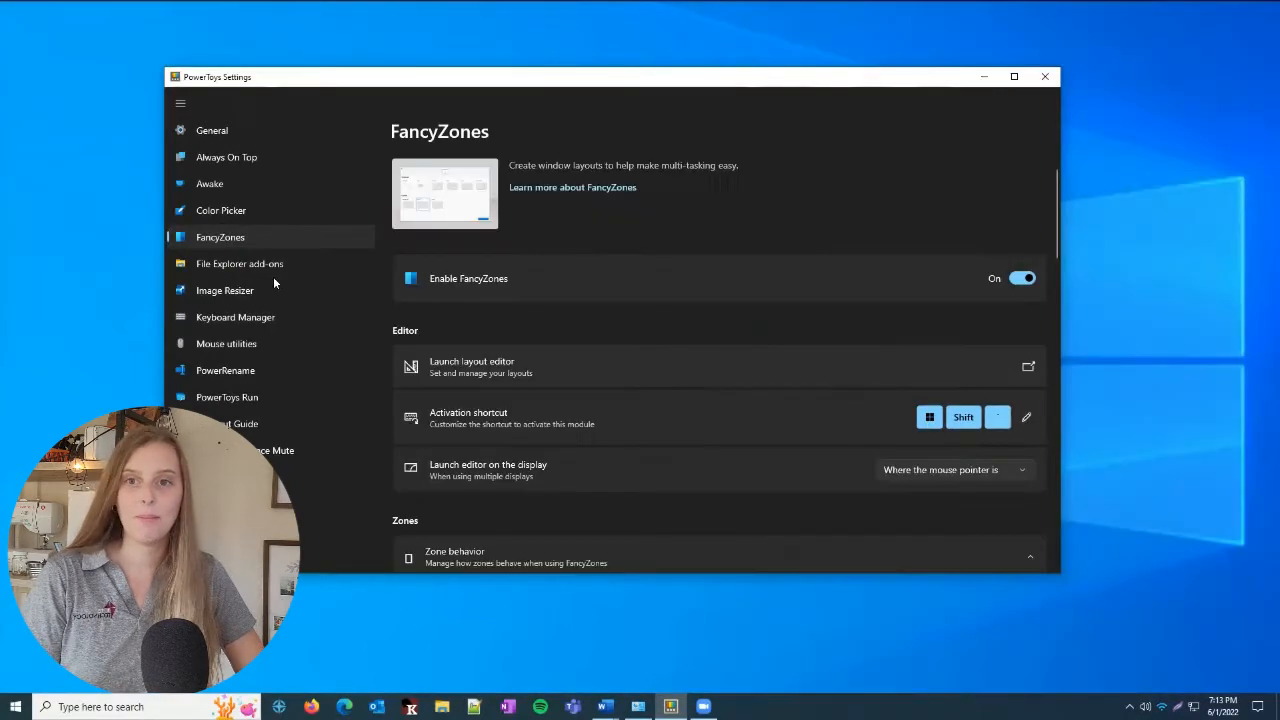
Enable PowerRename, look over its options, and minimize the PowerToys Settings window
left_click(225, 377)
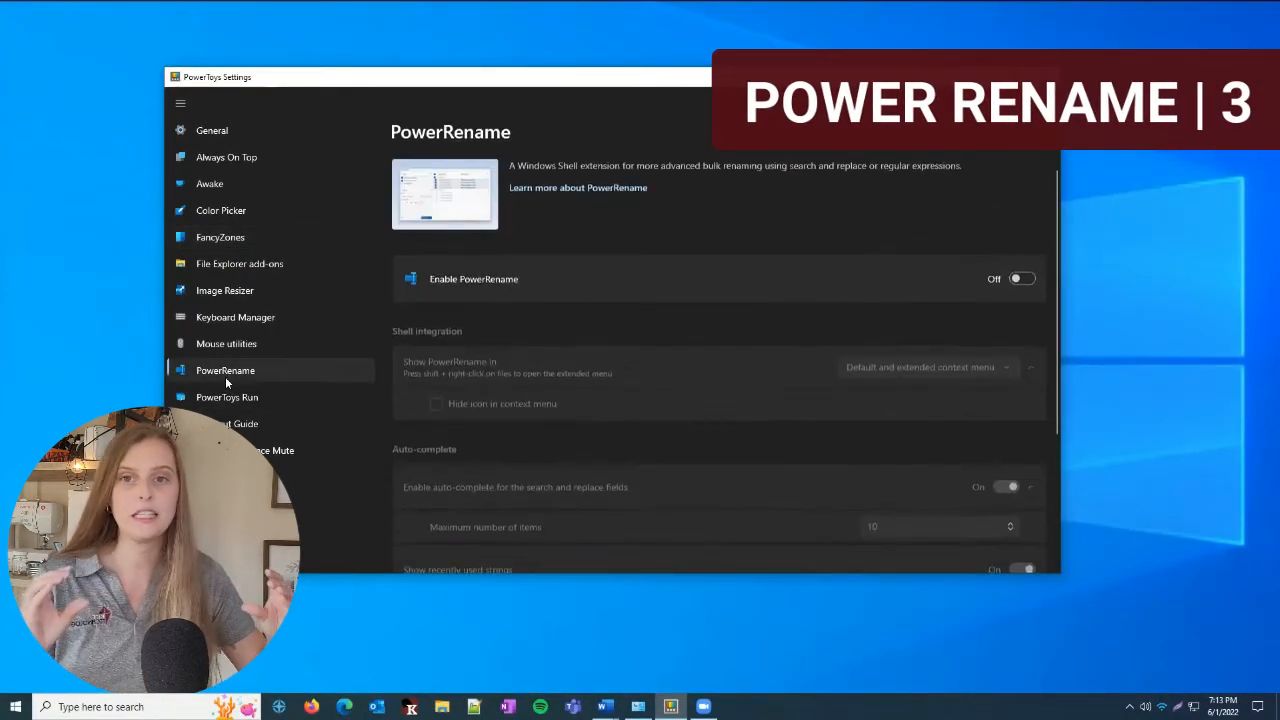
left_click(1016, 280)
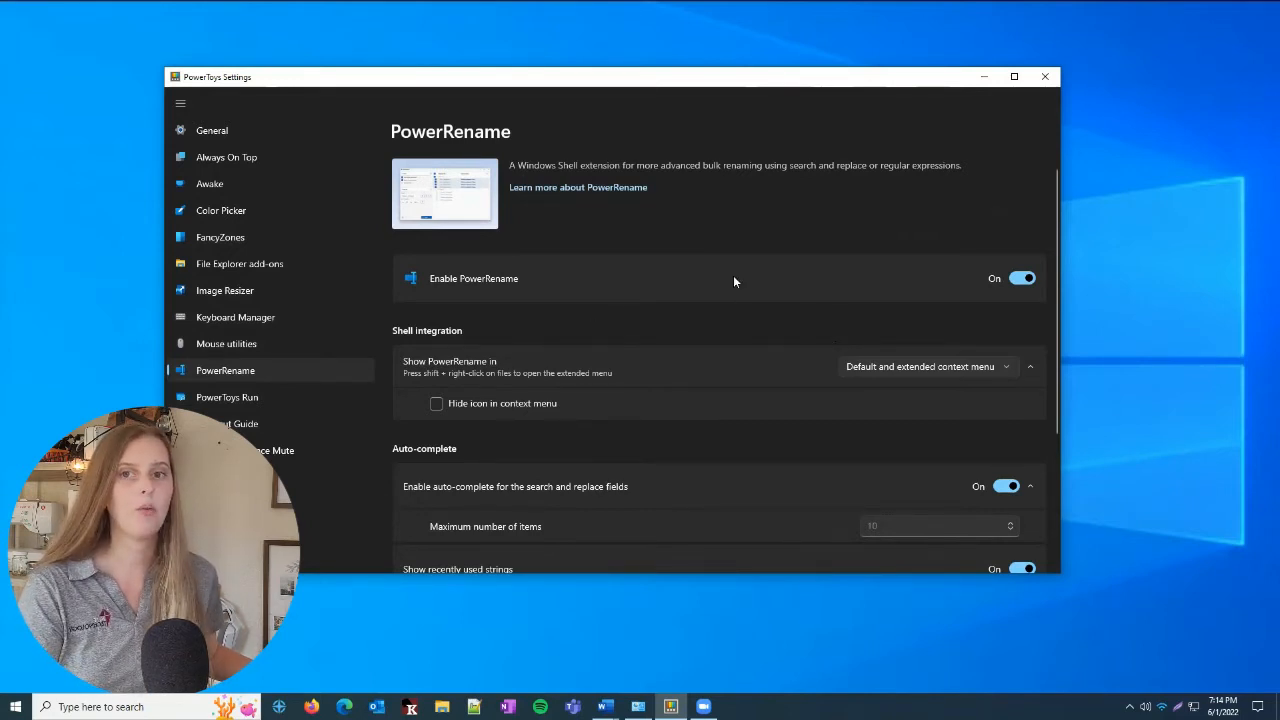
scroll(734, 283, "down", 3)
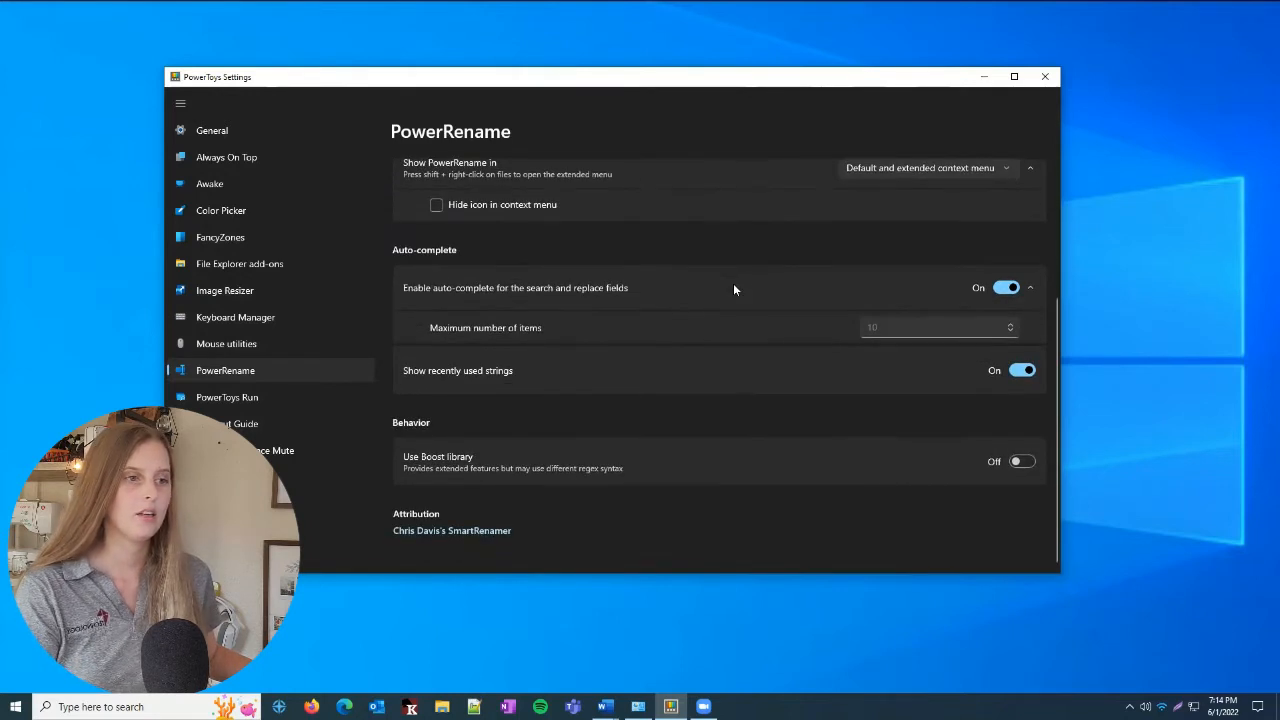
left_click(984, 76)
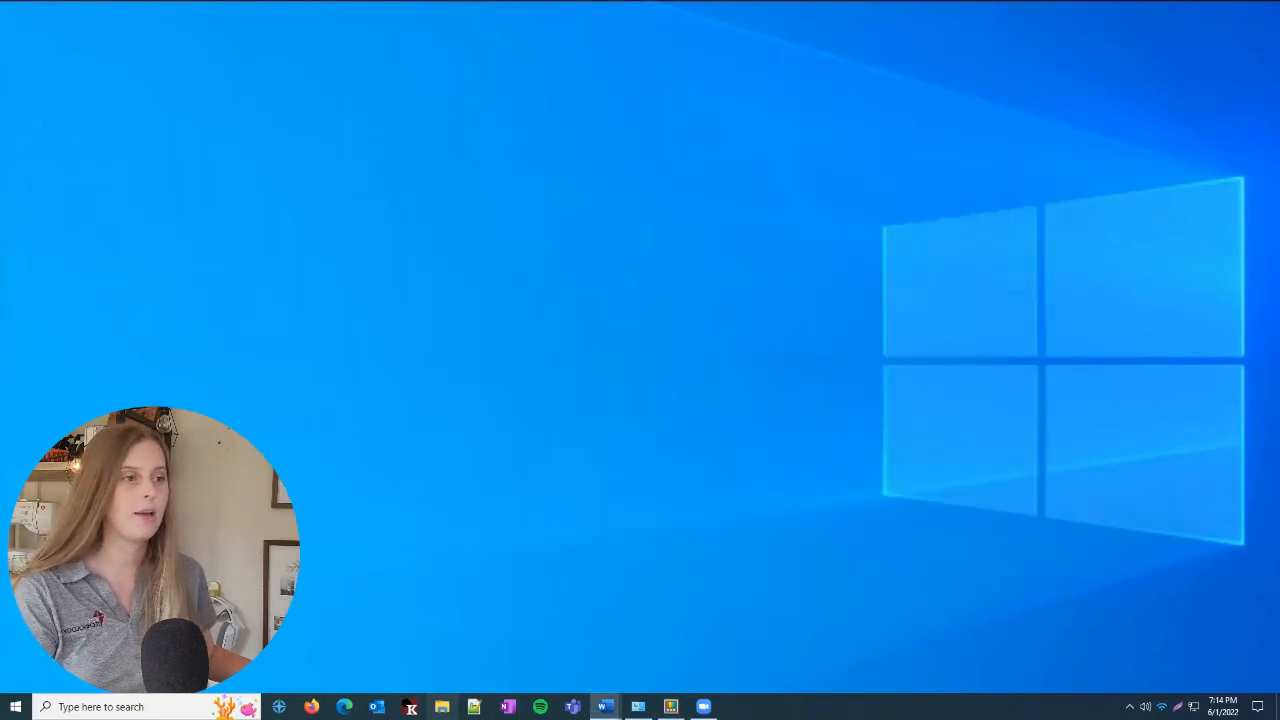
In File Explorer's Sound recordings folder, select the files from Recording (2).m4a to Recording (27).m4a and open them in PowerRename
left_click(442, 706)
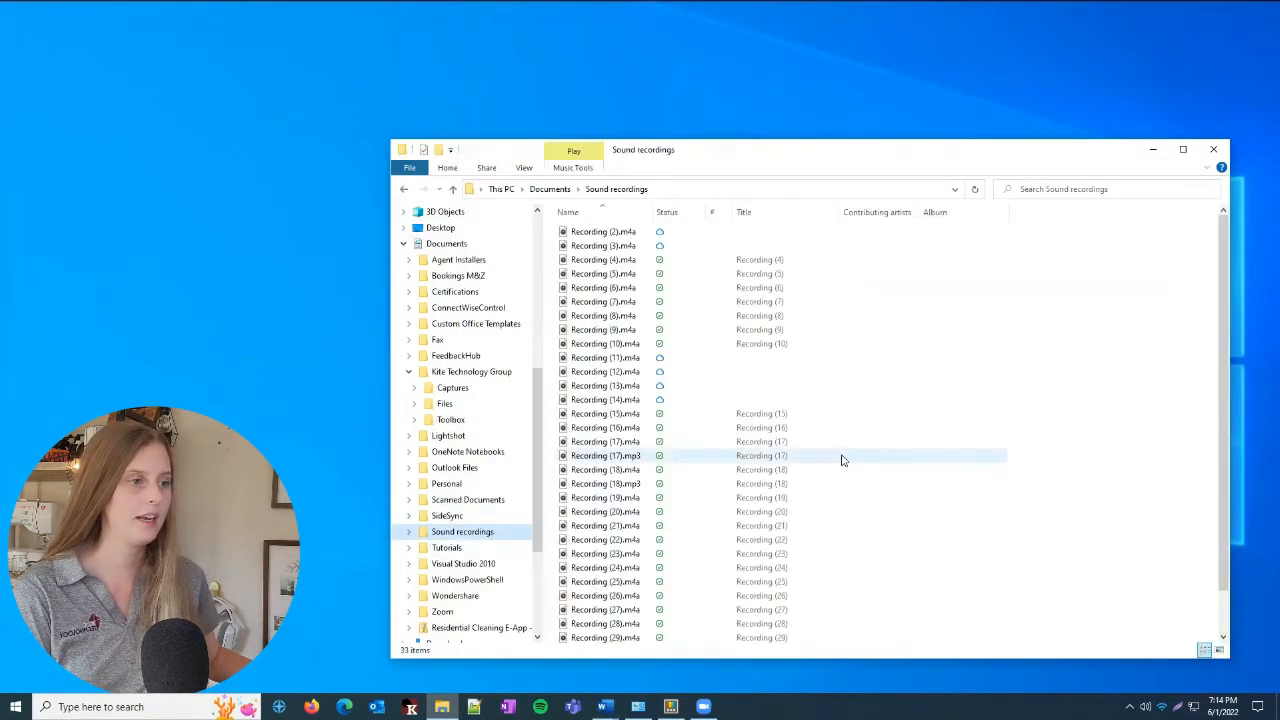
left_click(679, 610, "shift")
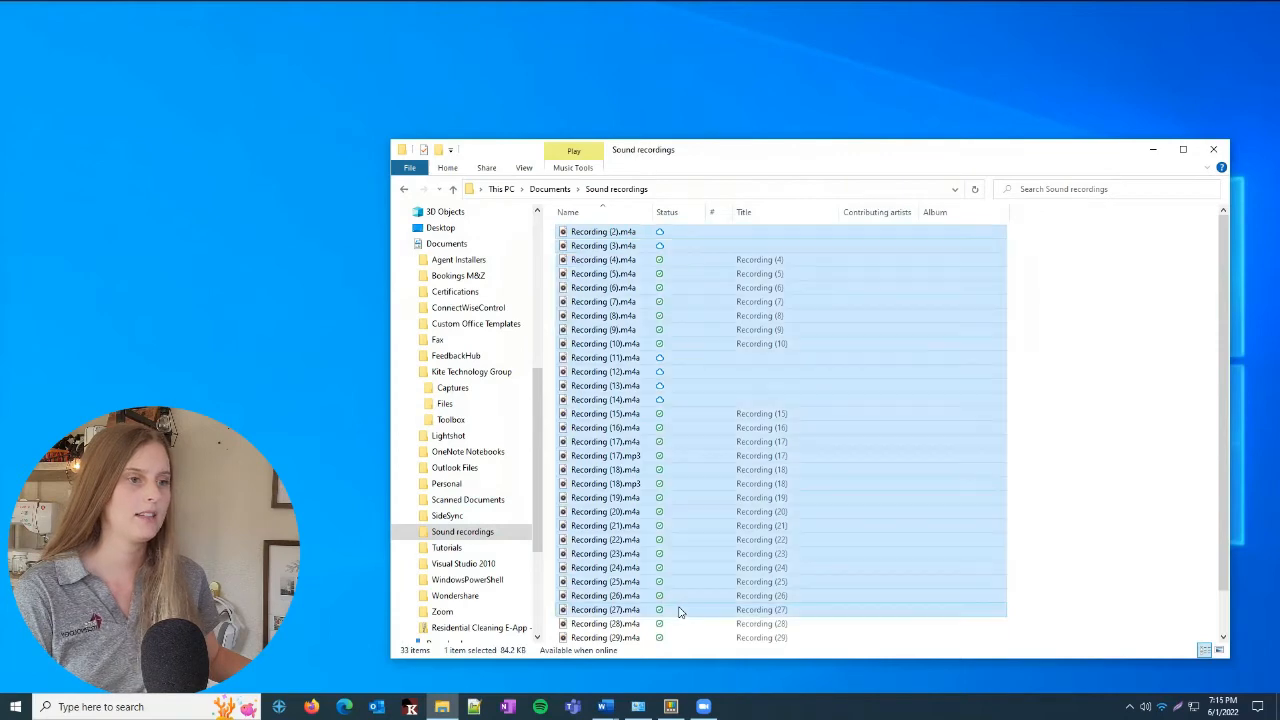
right_click(618, 460)
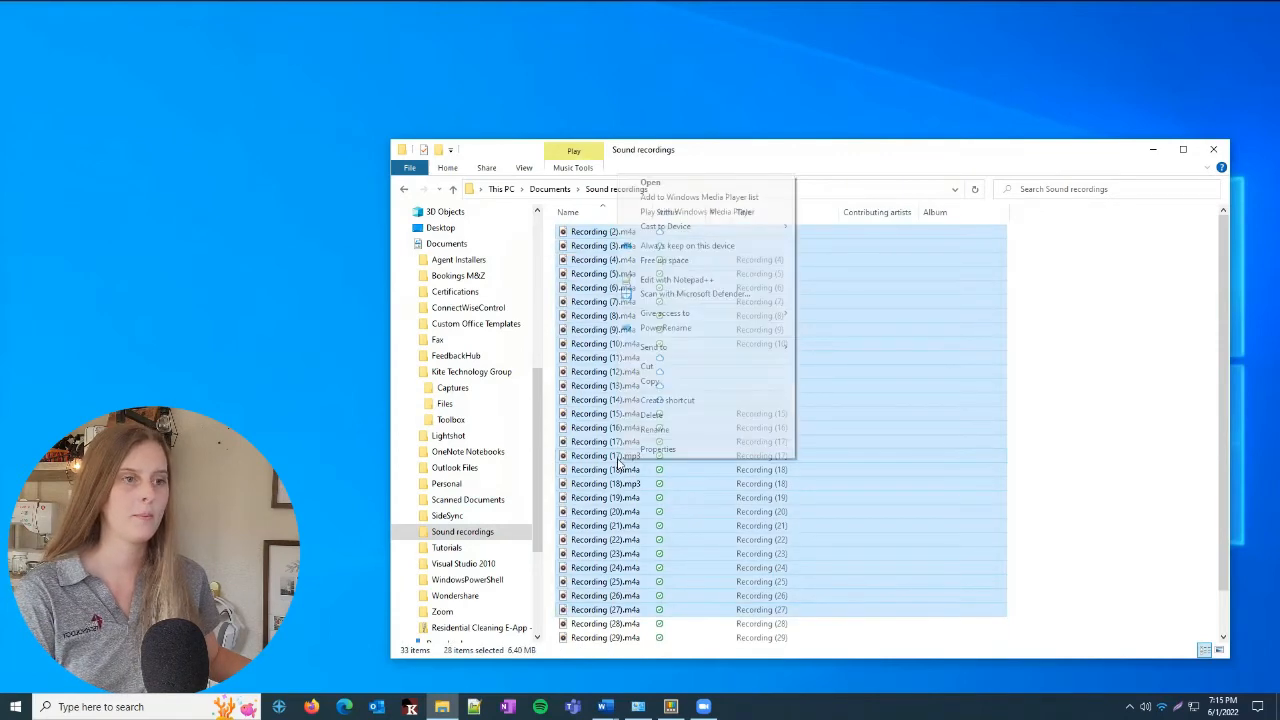
left_click(724, 328)
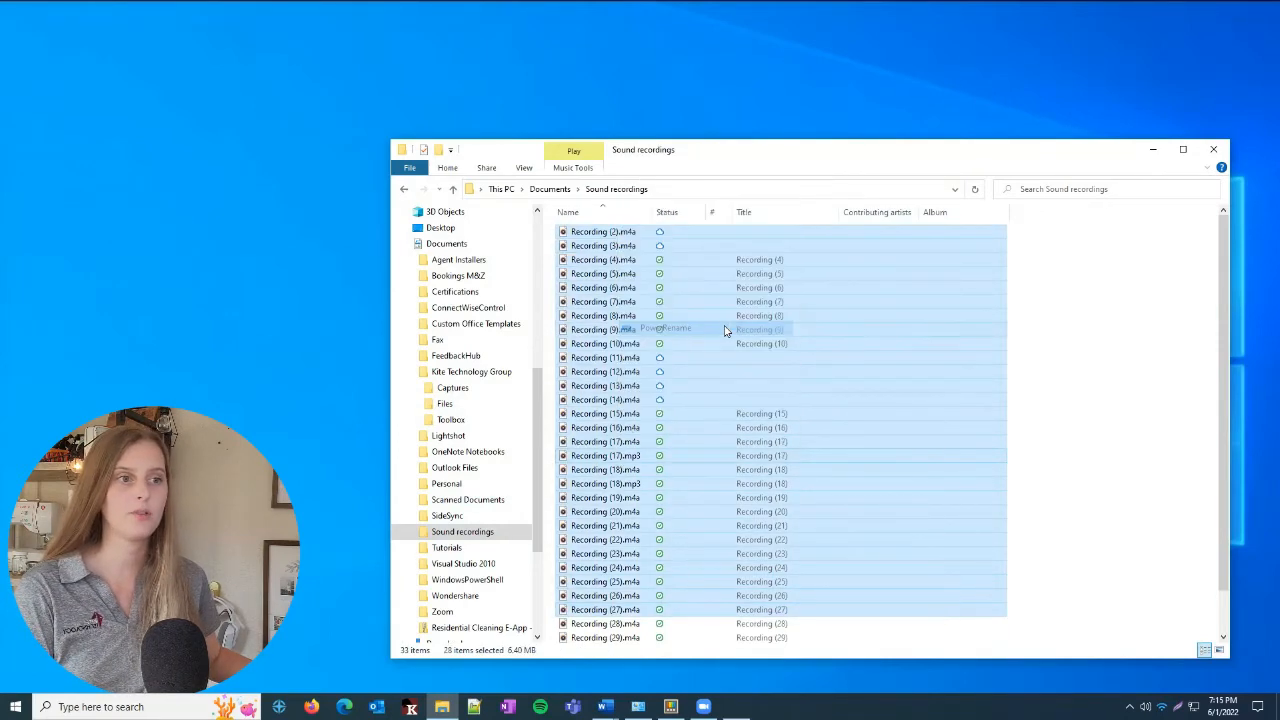
Set the PowerRename search text to "Record", with matching of all occurrences and case sensitivity turned on
left_click(310, 187)
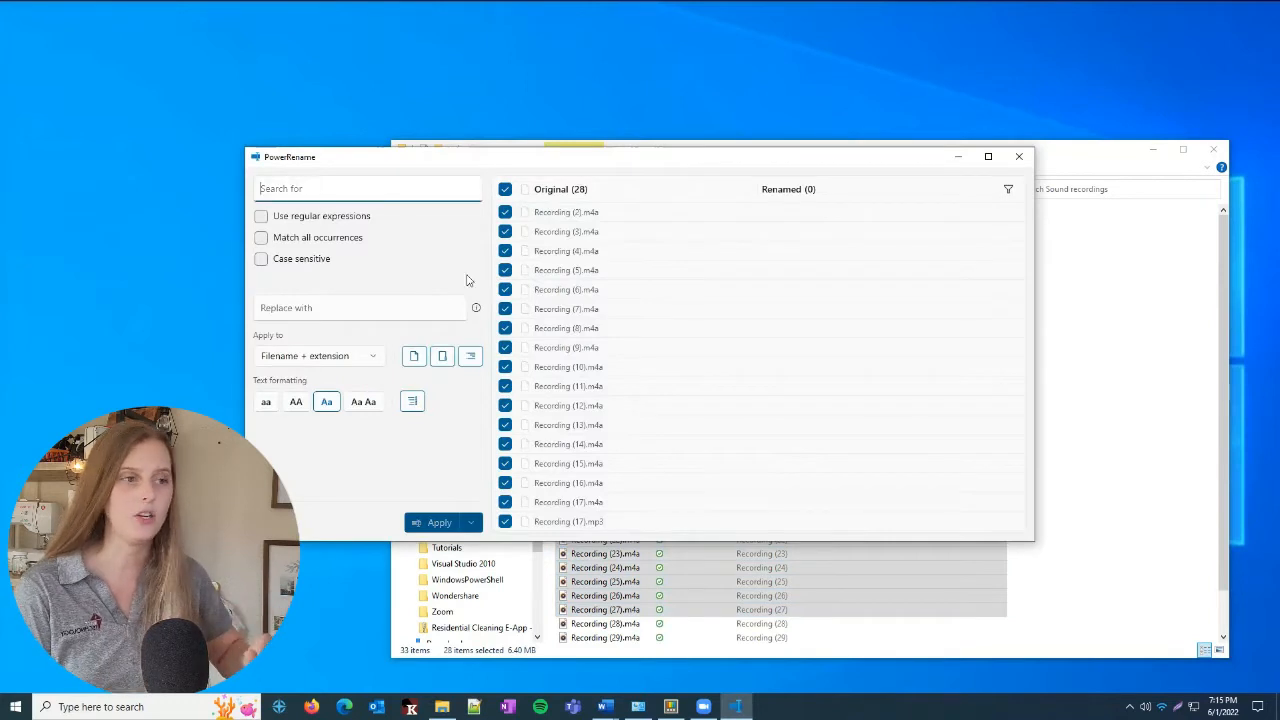
type("Record")
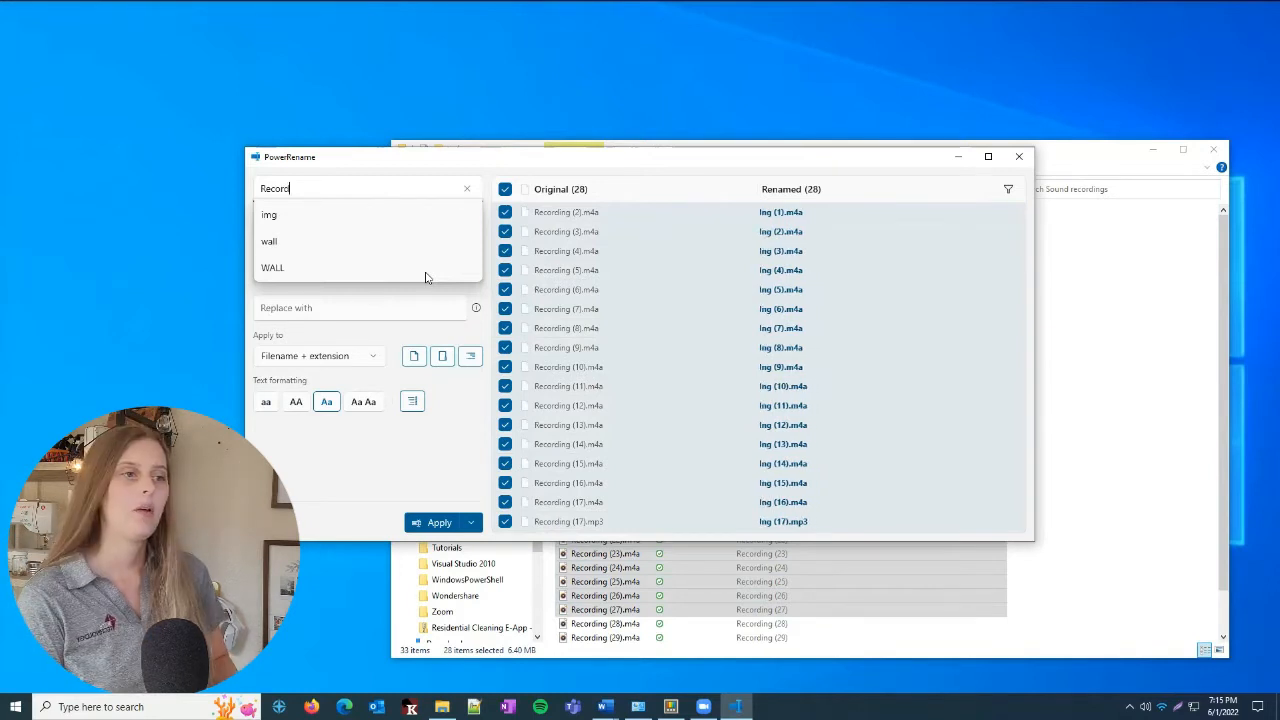
left_click(412, 477)
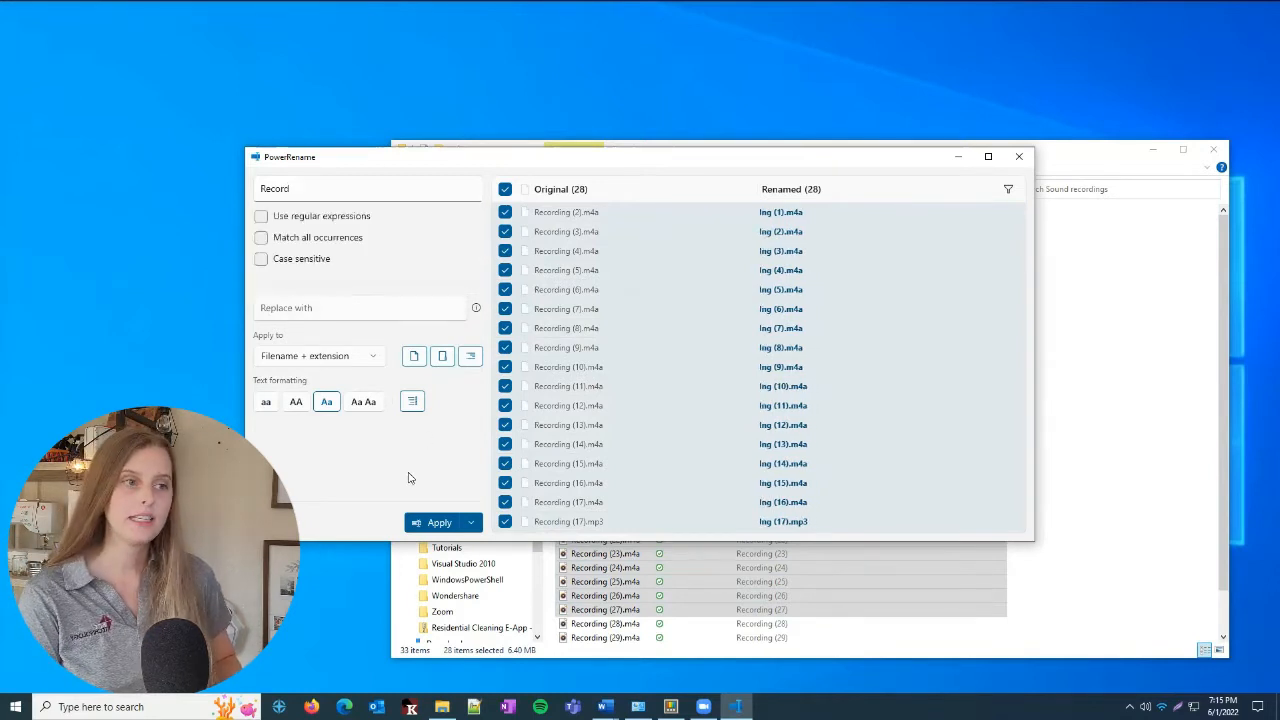
left_click(318, 240)
left_click(306, 262)
Set the replacement text to "Danc"
key("Tab")
type("Dan")
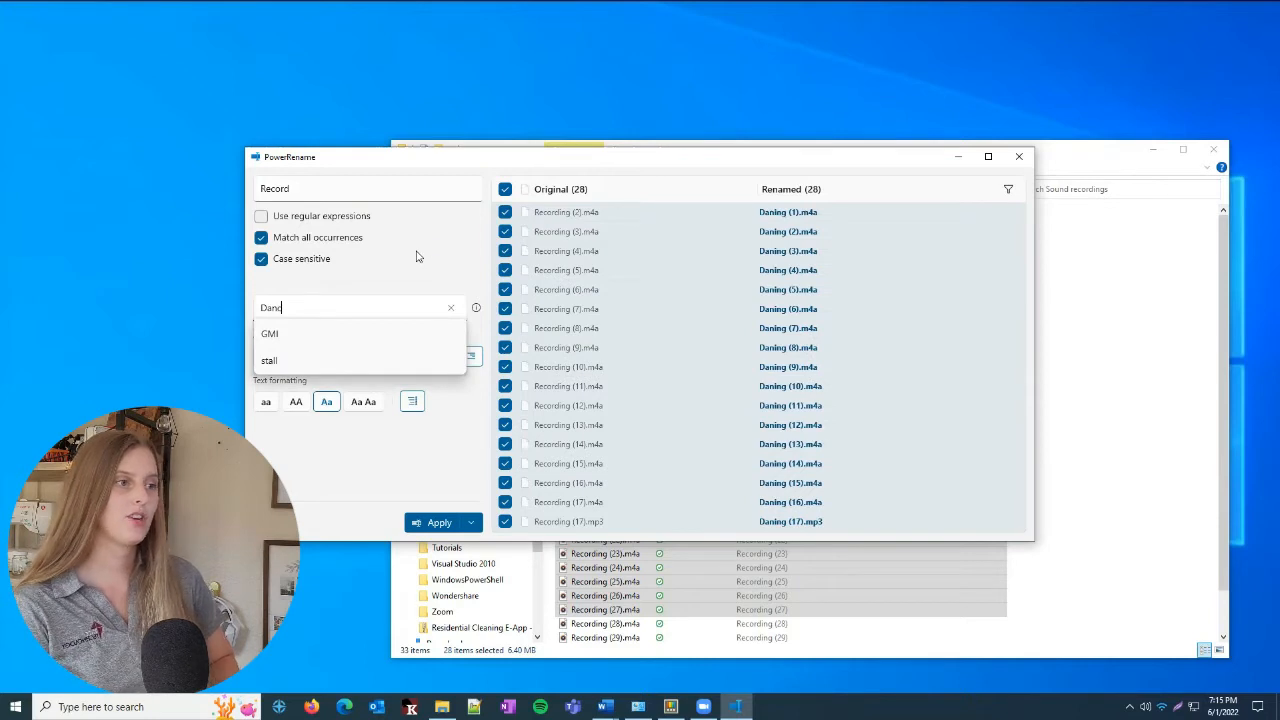
left_click(418, 257)
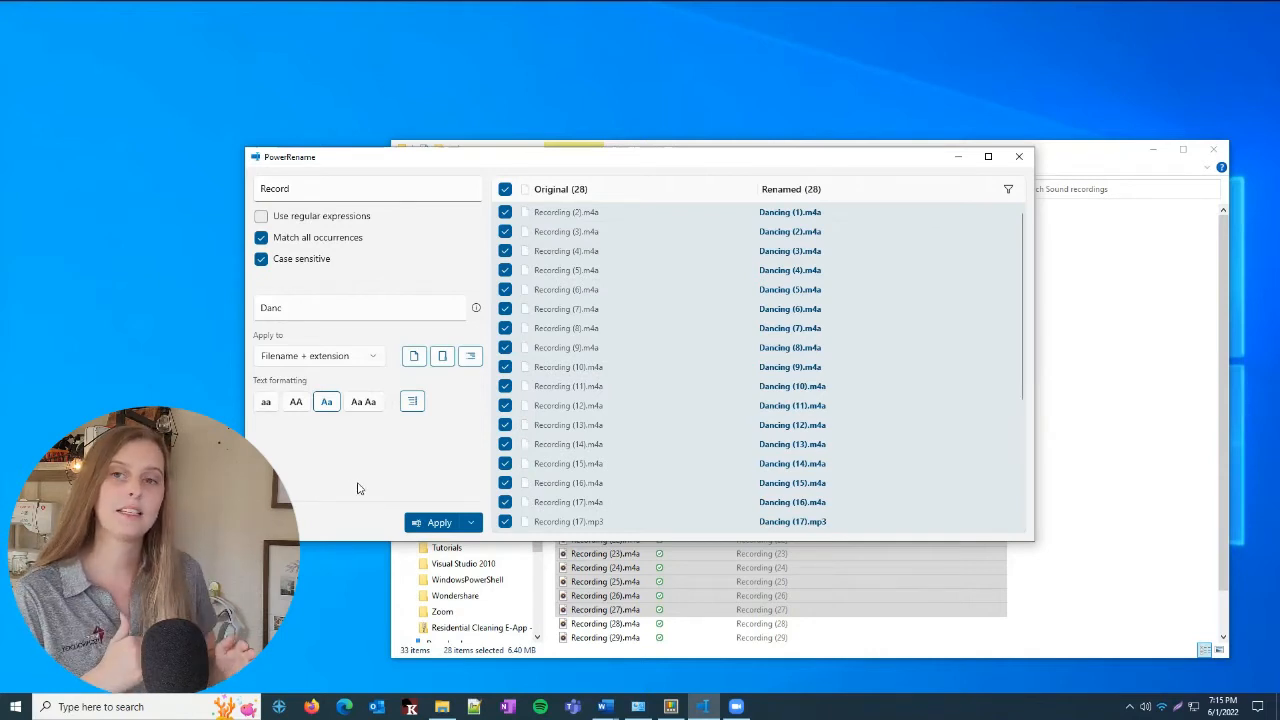
Examine the choices for which name parts the rename applies to, and review the preview of renamed files
left_click(366, 362)
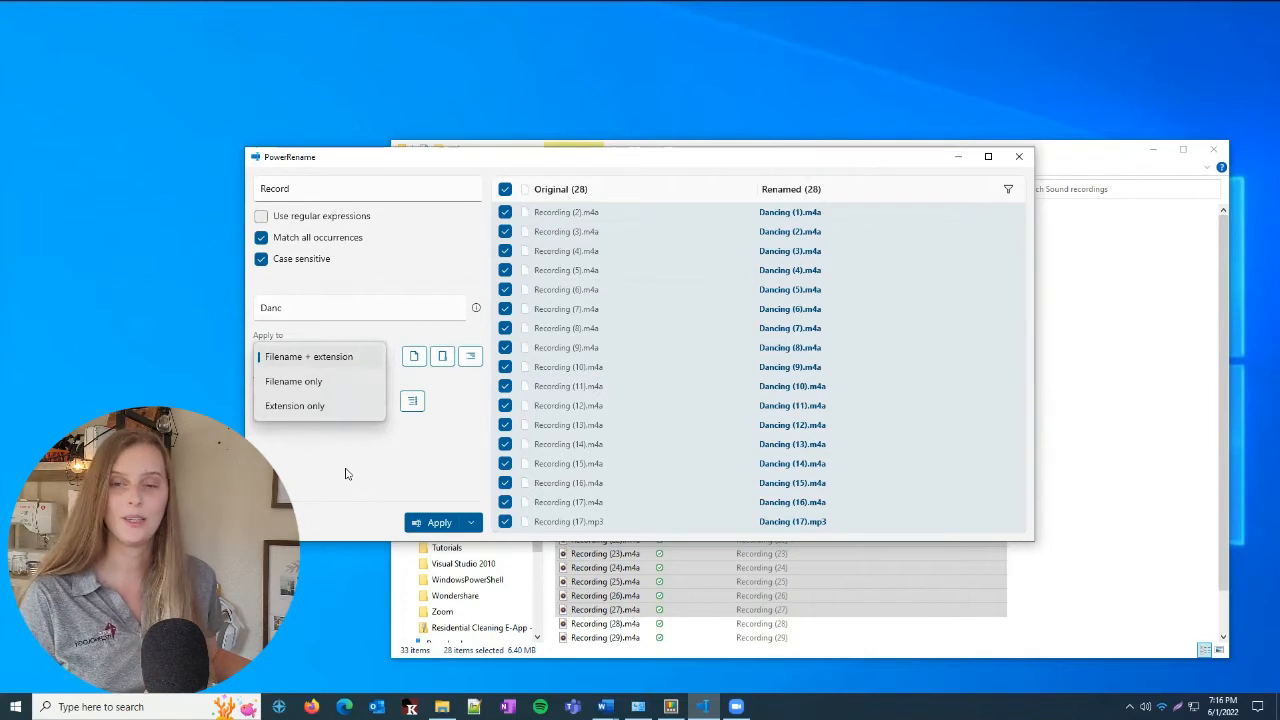
left_click(413, 363)
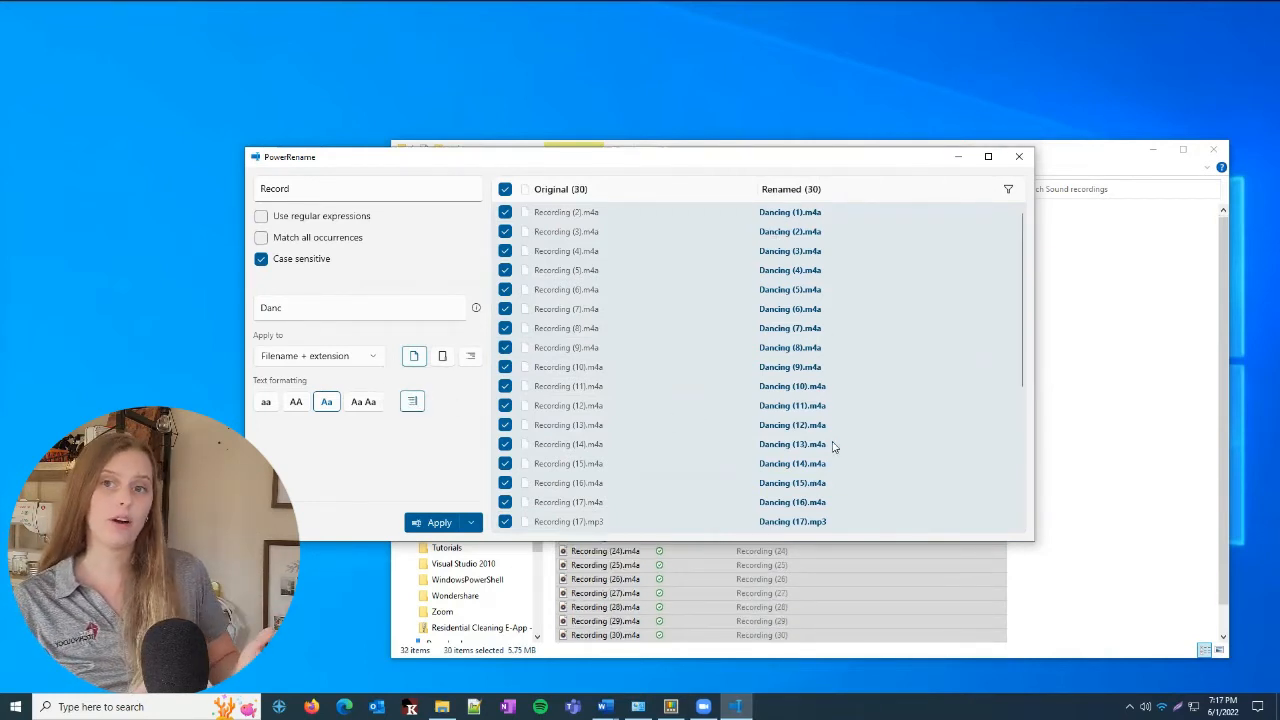
scroll(838, 487, "down", 1)
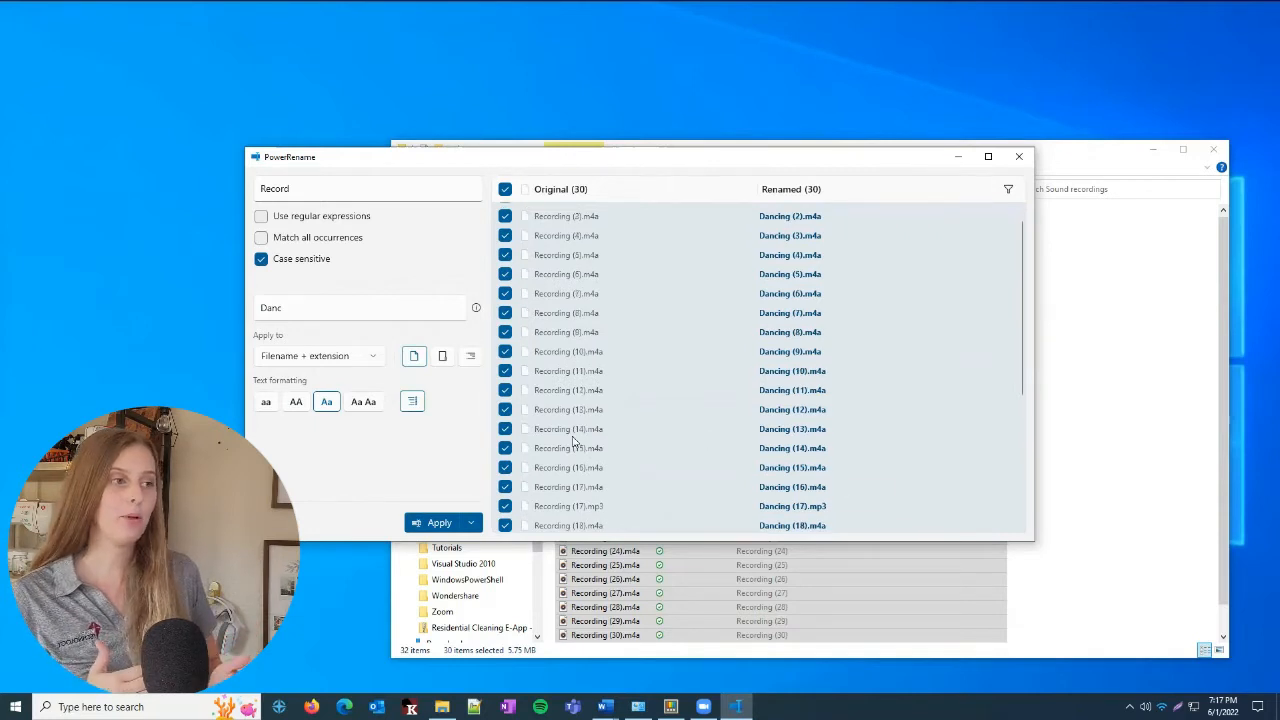
Append the date and time code $hh, hours with leading zeros, to the replacement text so it reads "Danc$hh"
scroll(576, 443, "down", 3)
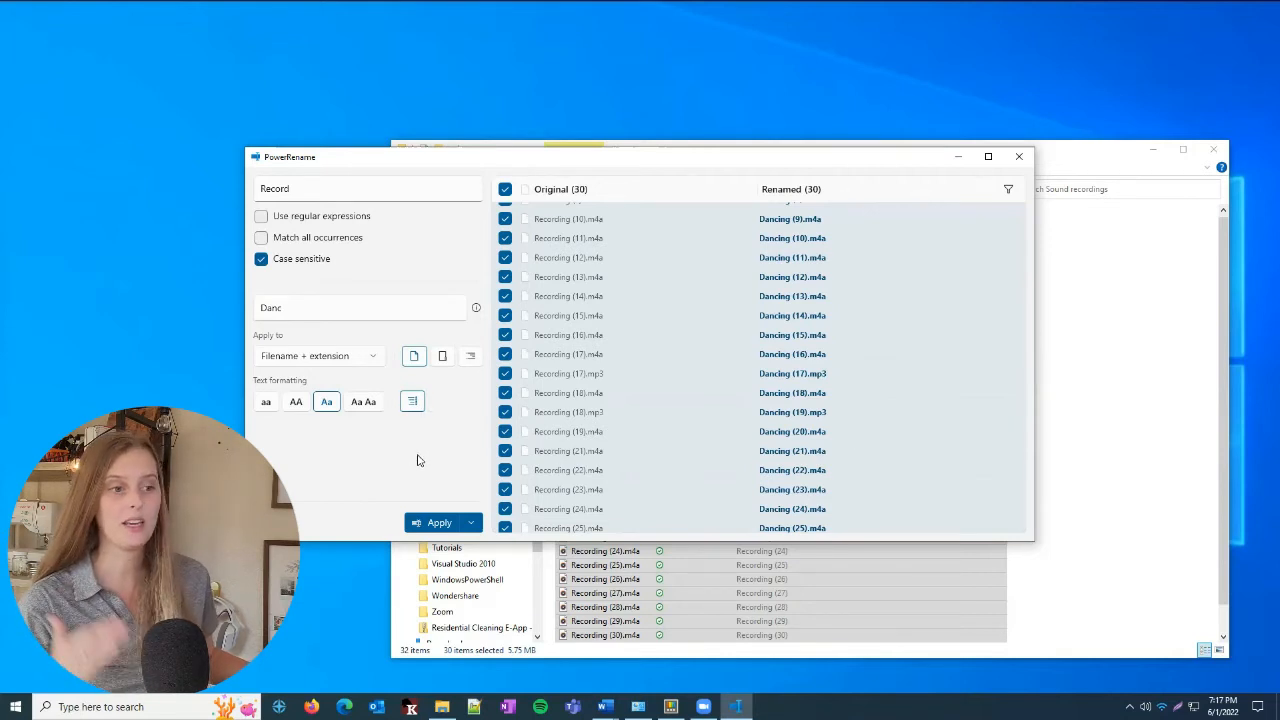
left_click(477, 311)
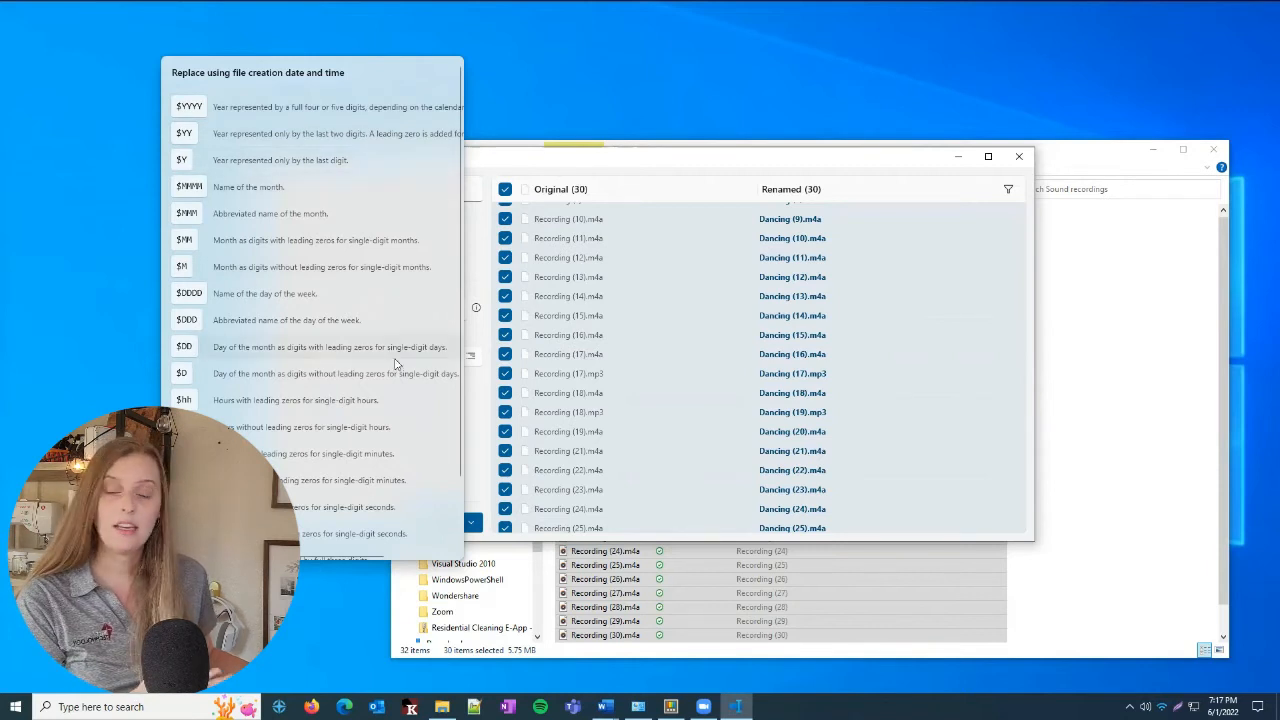
scroll(376, 499, "down", 1)
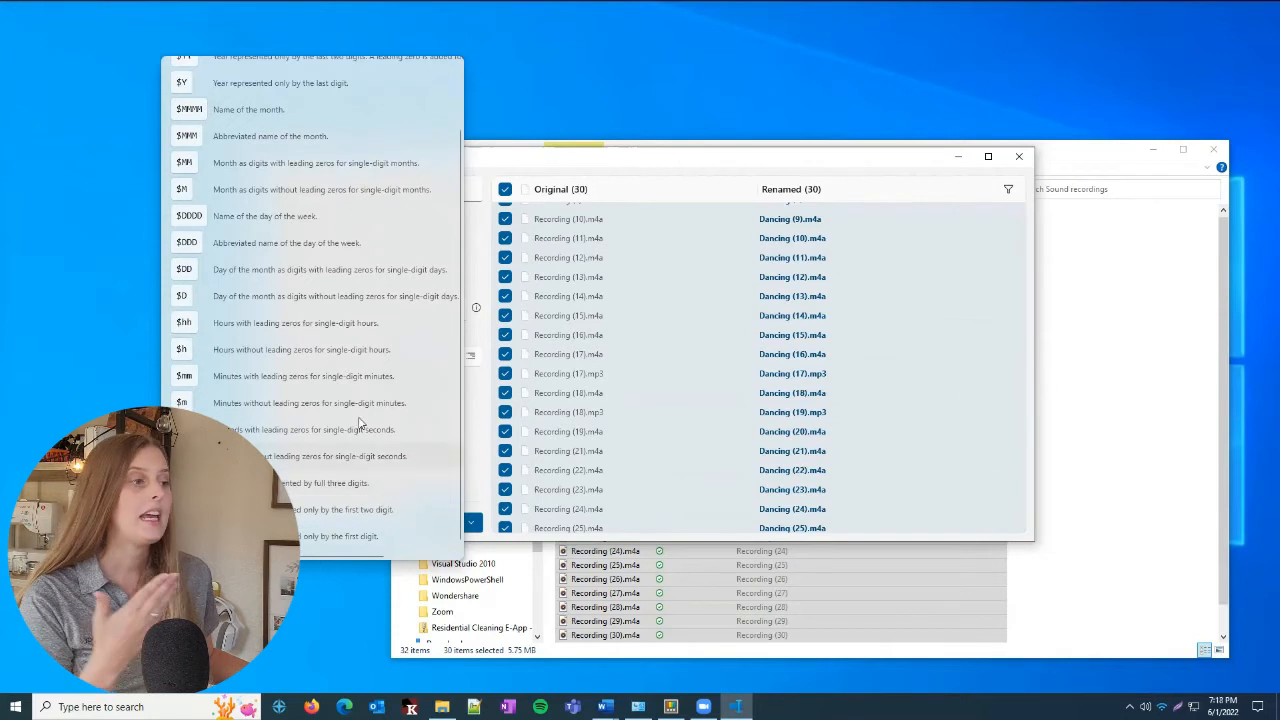
left_click(351, 326)
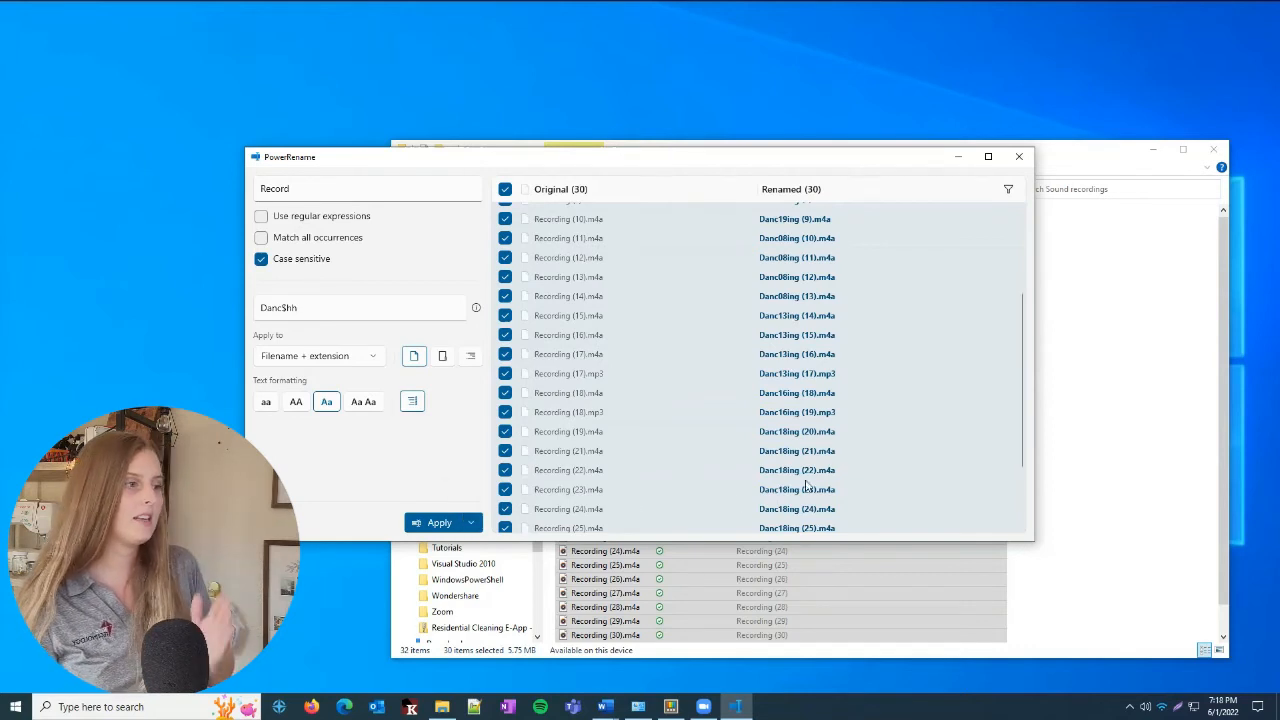
Review the renamed files in the preview and exclude Recording (22).m4a, Recording (23).m4a and Recording (24).m4a from the rename
scroll(846, 466, "up", 3)
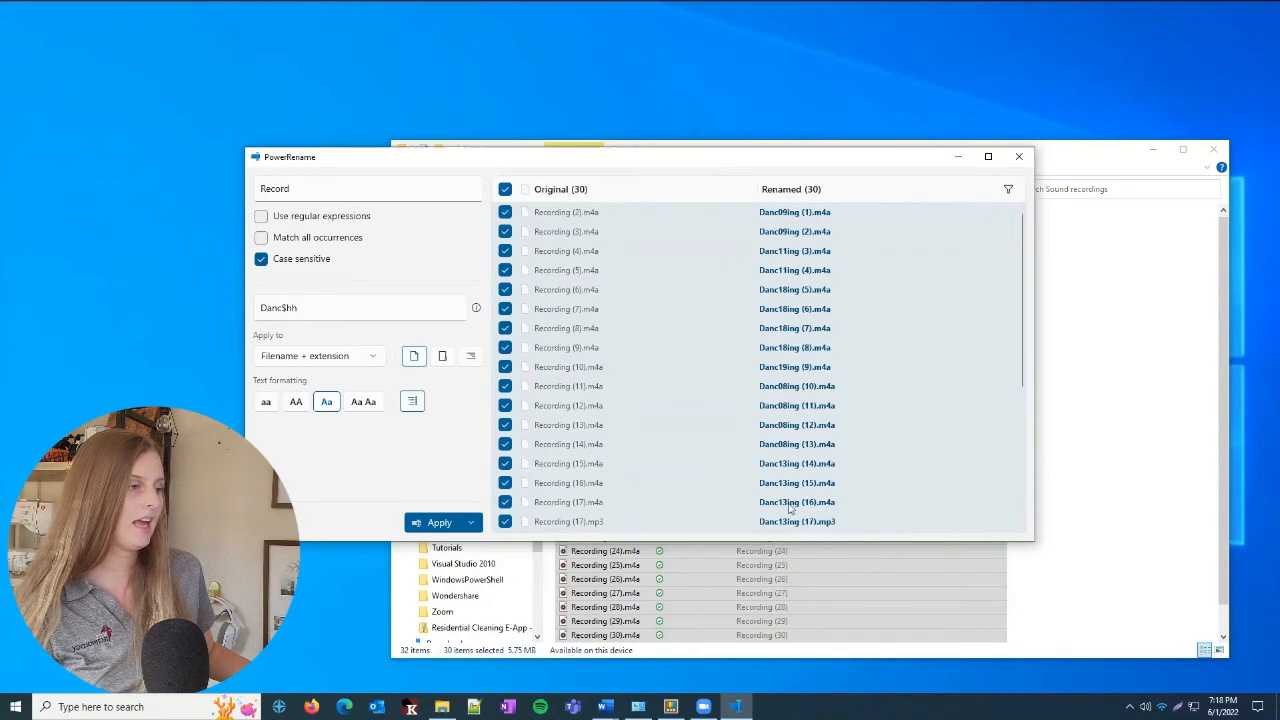
scroll(790, 510, "down", 5)
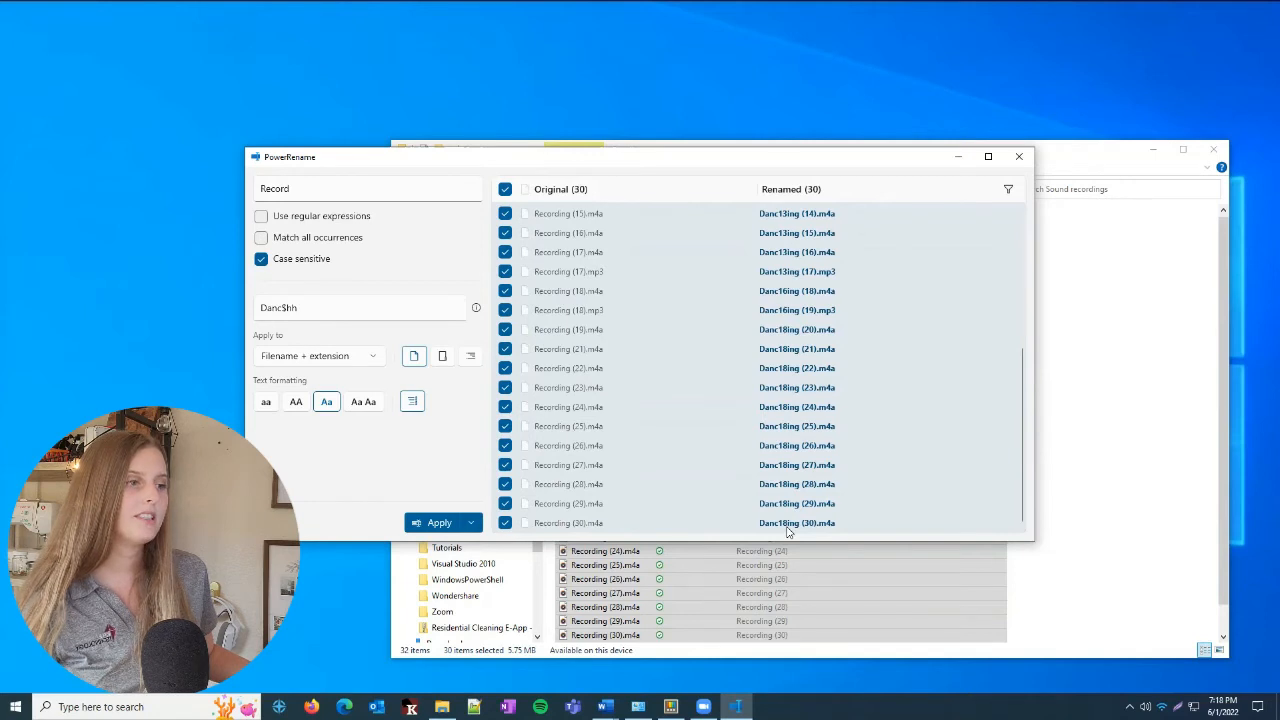
left_click(505, 368)
left_click(505, 387)
left_click(505, 407)
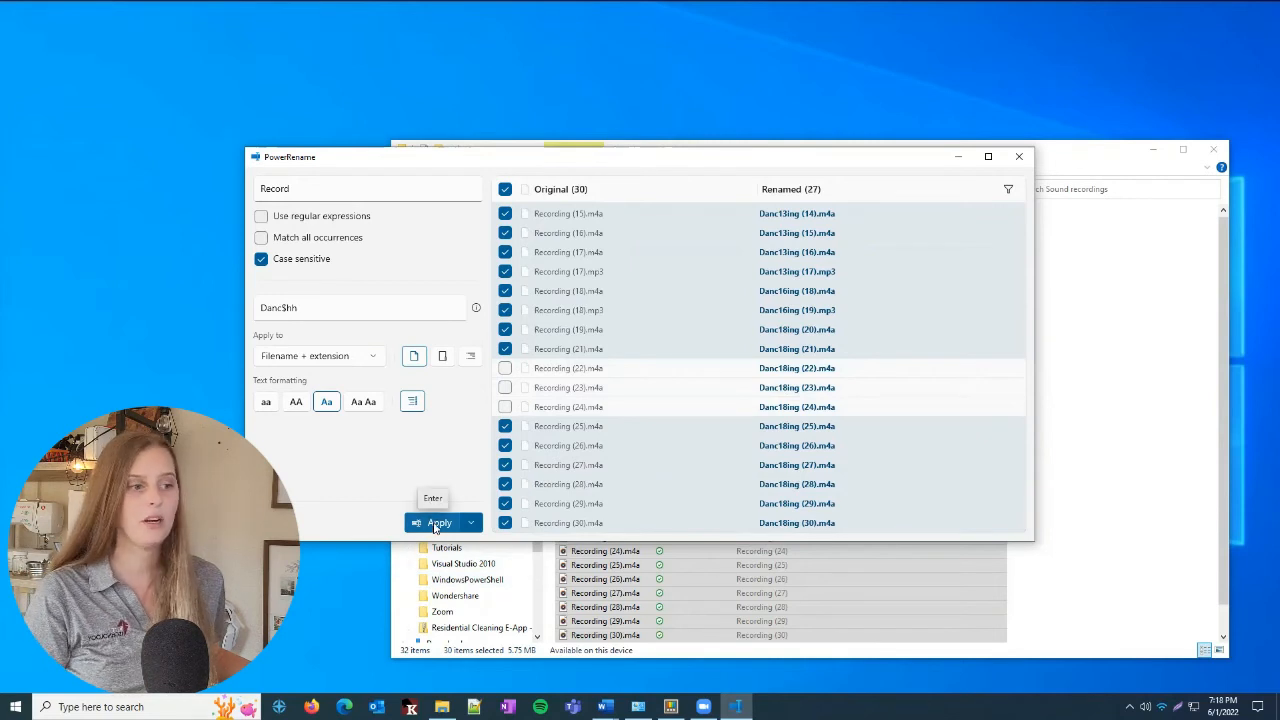
Apply the rename to the files still selected and bring the Sound recordings folder in File Explorer to the front
left_click(437, 523)
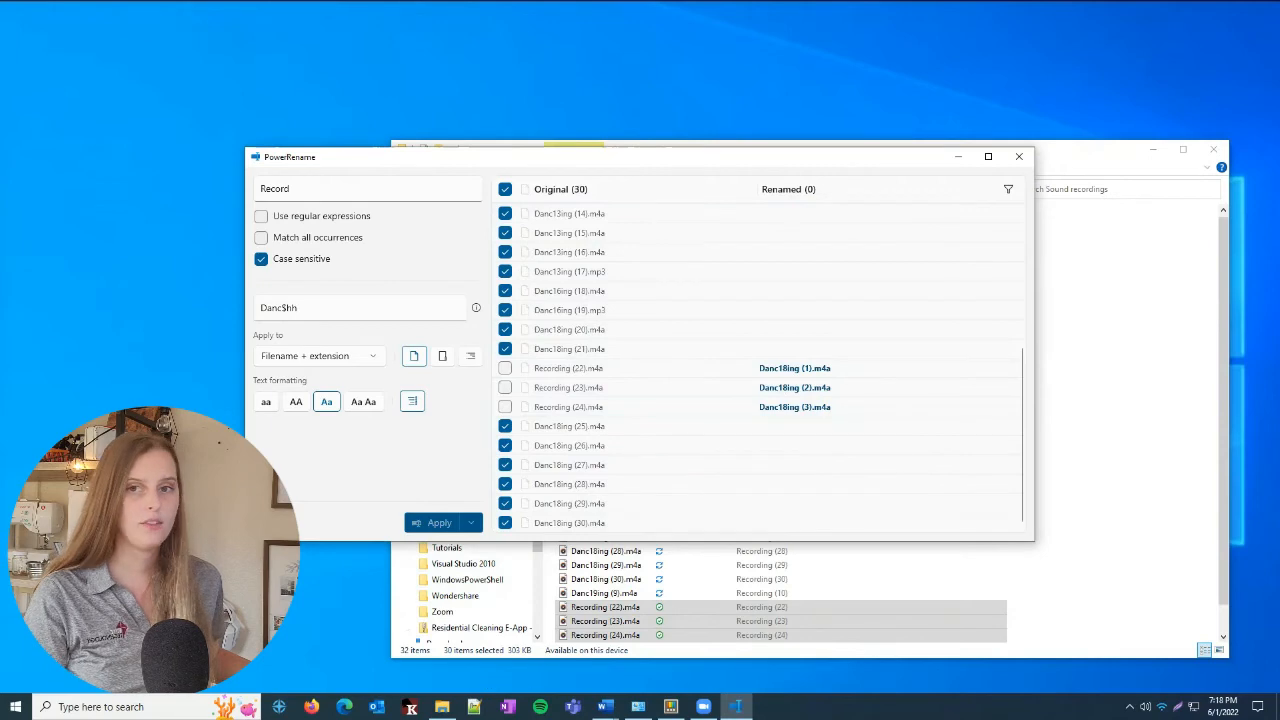
left_click(1077, 167)
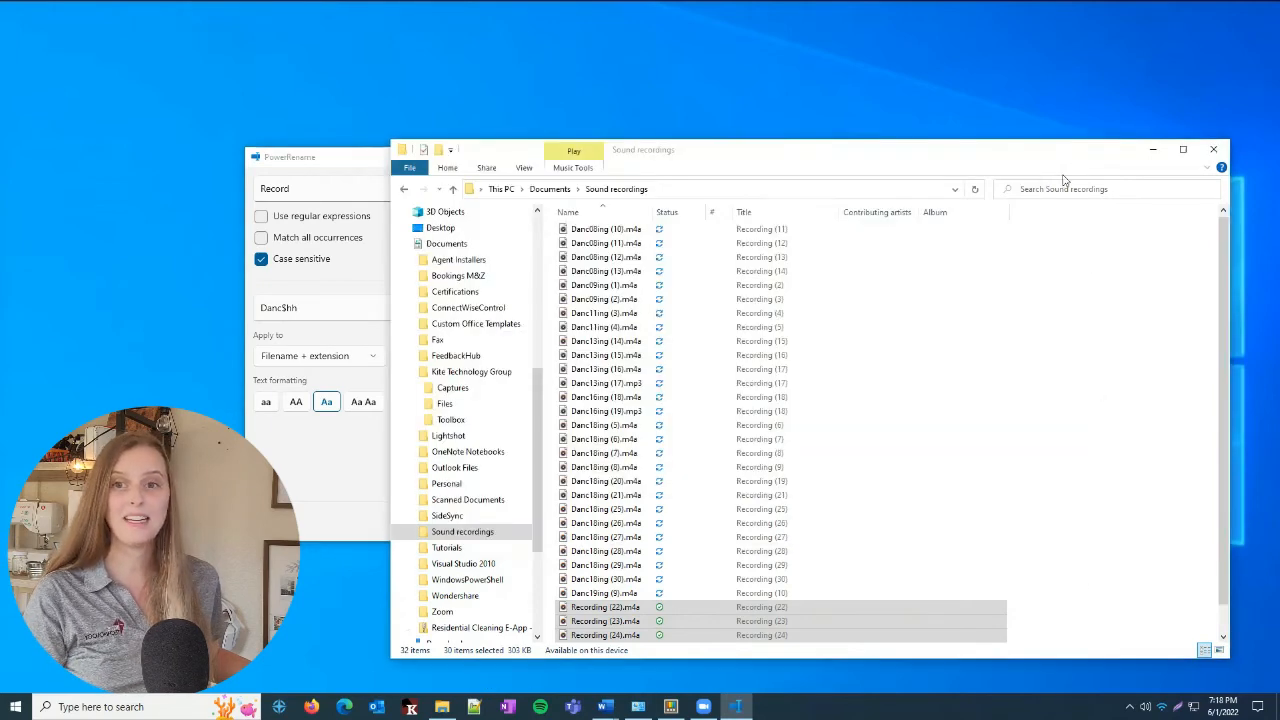